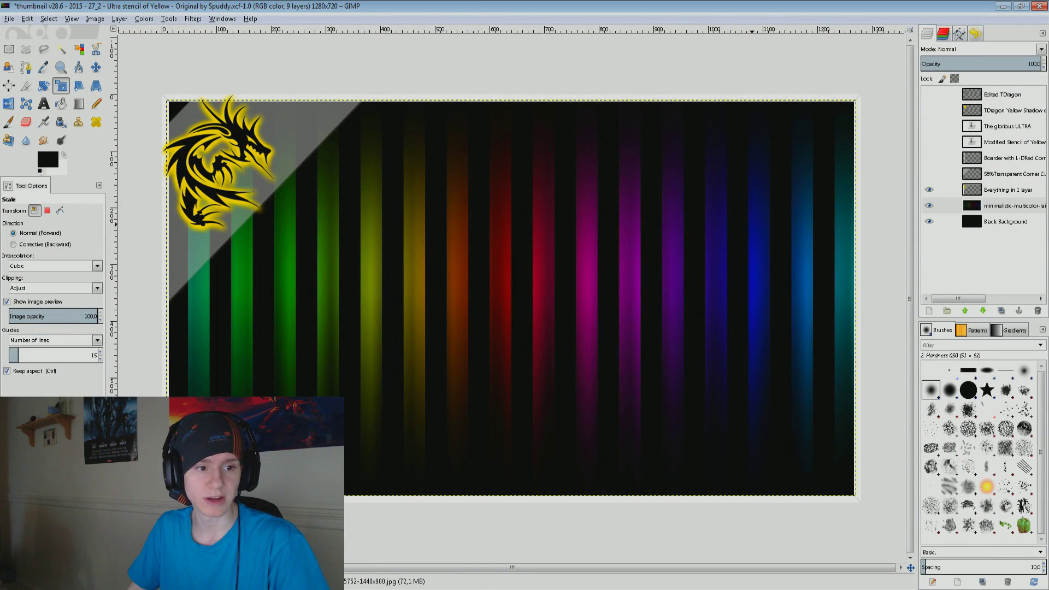
- Hide the dragon overlay, select the rainbow stripe layer, and choose the Pencil tool and its foreground colour
{"action": "left_click", "coordinate": [929, 190]}
{"action": "left_click", "coordinate": [1011, 206]}
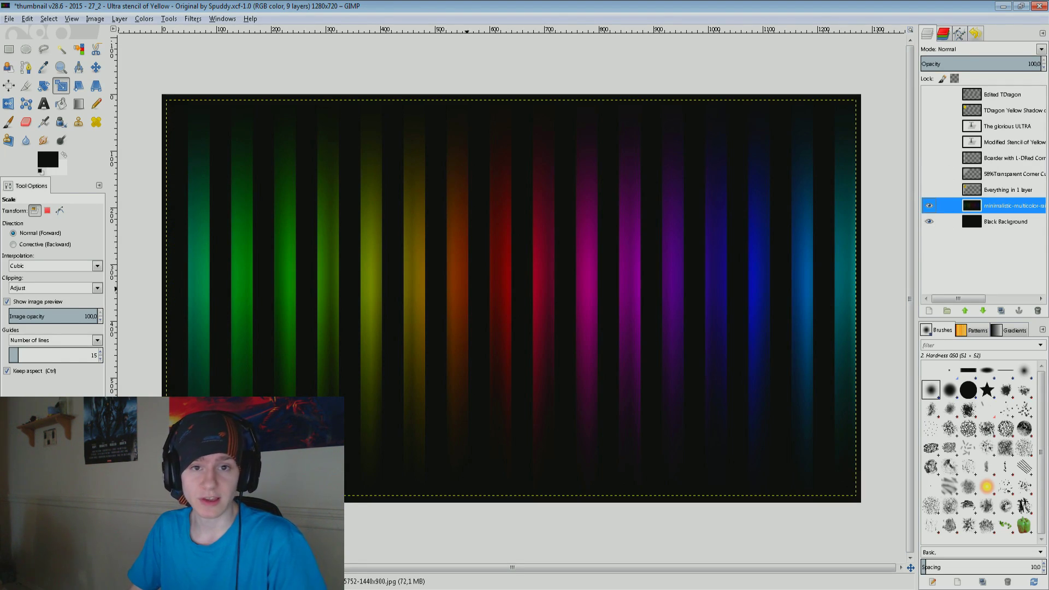
{"action": "left_click", "coordinate": [25, 122]}
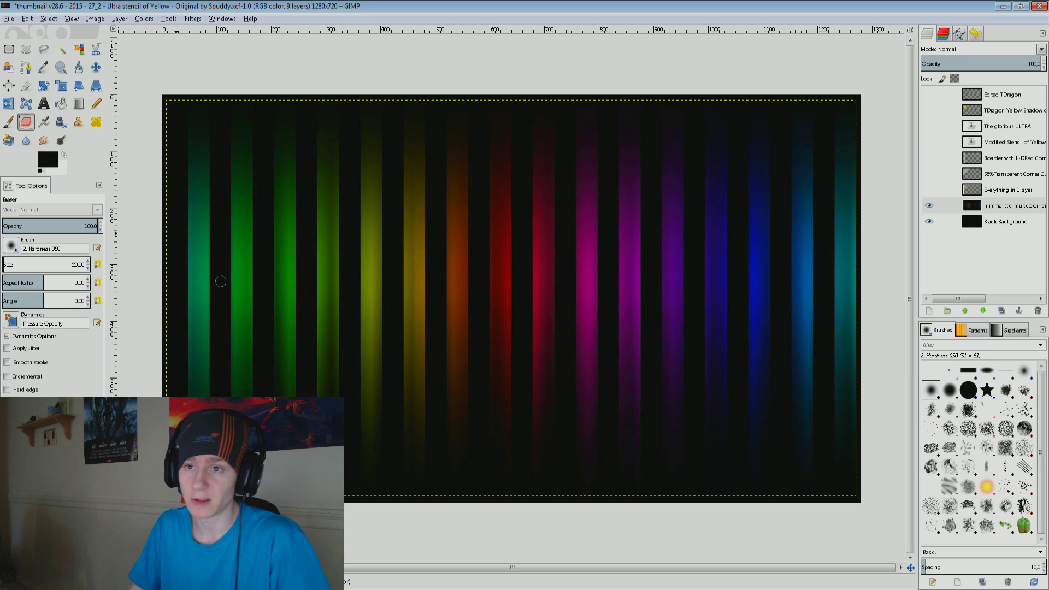
{"action": "left_click", "coordinate": [96, 103]}
{"action": "left_click", "coordinate": [47, 159]}
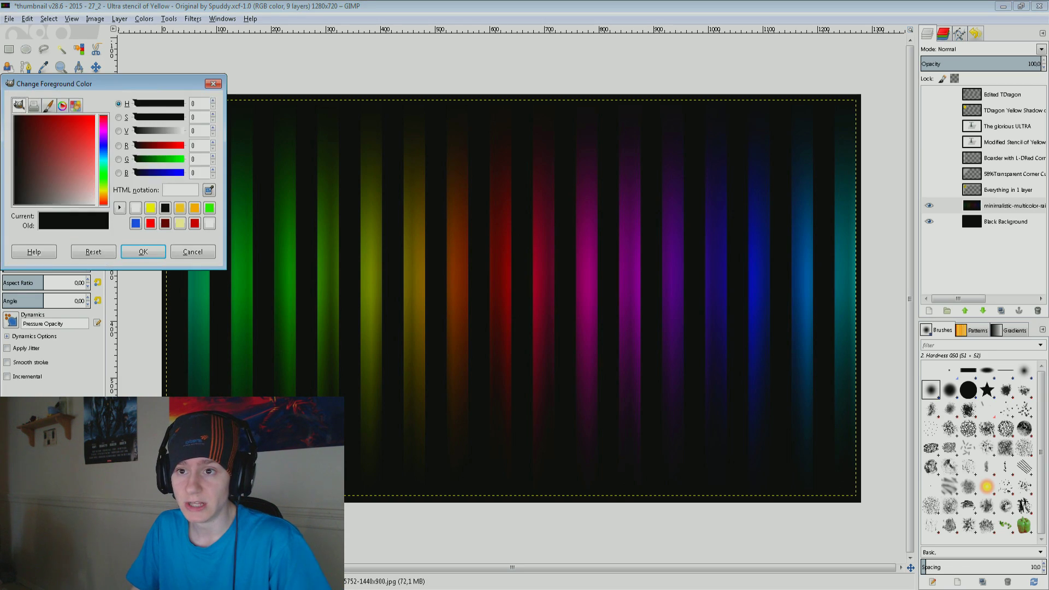
- Set the foreground colour to white and draw pencil loops across the centre and left stripes
{"action": "left_click", "coordinate": [136, 208]}
{"action": "left_click", "coordinate": [145, 253]}
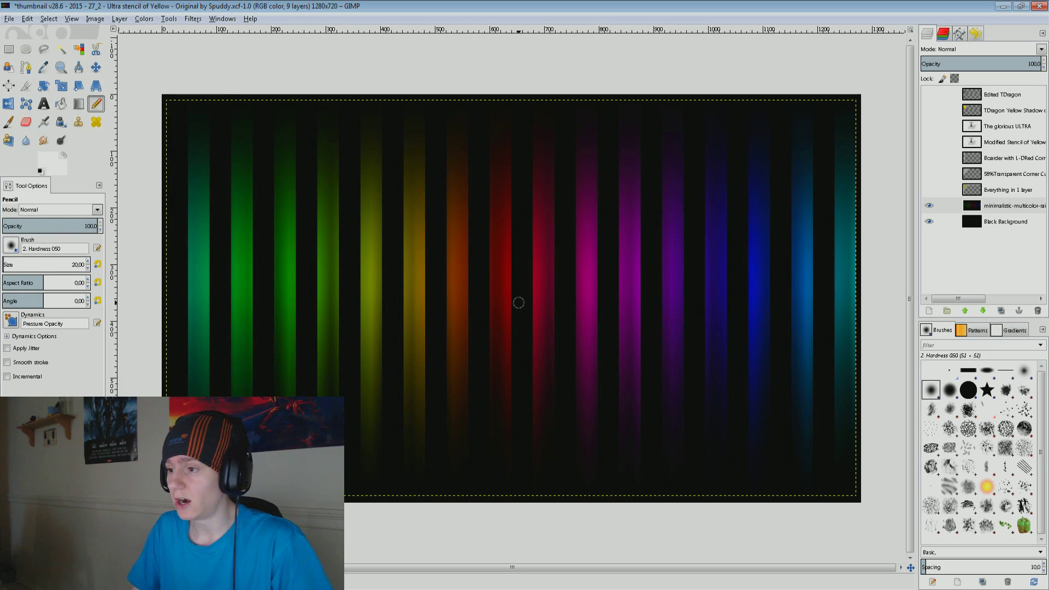
{"action": "left_click_drag", "start_coordinate": [500, 284], "coordinate": [514, 302]}
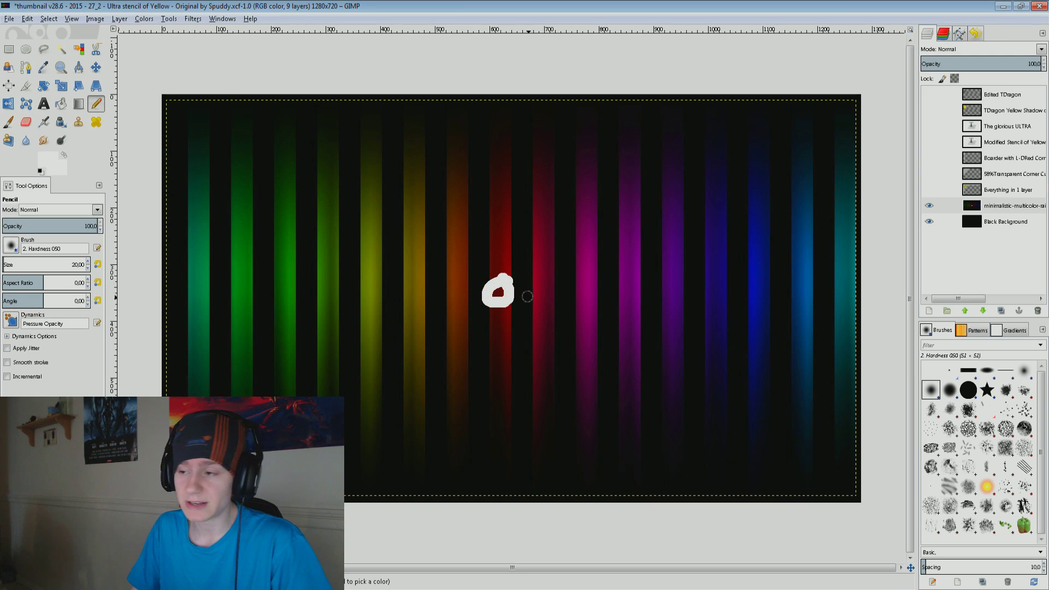
{"action": "left_click_drag", "start_coordinate": [460, 279], "coordinate": [447, 299]}
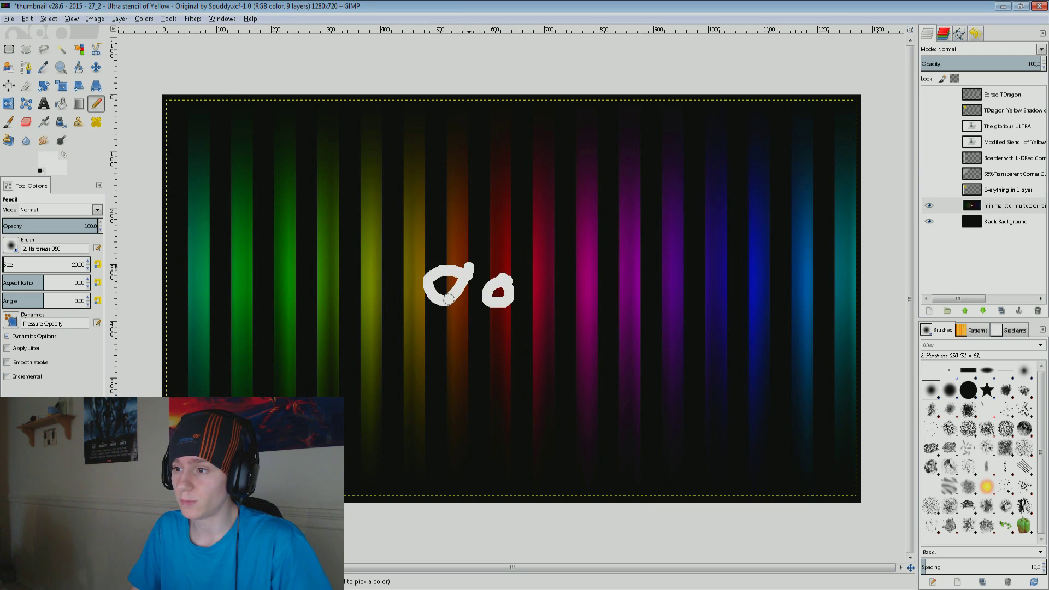
{"action": "mouse_move", "coordinate": [423, 249]}
{"action": "left_mouse_down"}
{"action": "mouse_move", "coordinate": [355, 256]}
{"action": "mouse_move", "coordinate": [346, 269]}
{"action": "mouse_move", "coordinate": [314, 245]}
{"action": "mouse_move", "coordinate": [294, 252]}
{"action": "mouse_move", "coordinate": [249, 215]}
{"action": "left_mouse_up"}
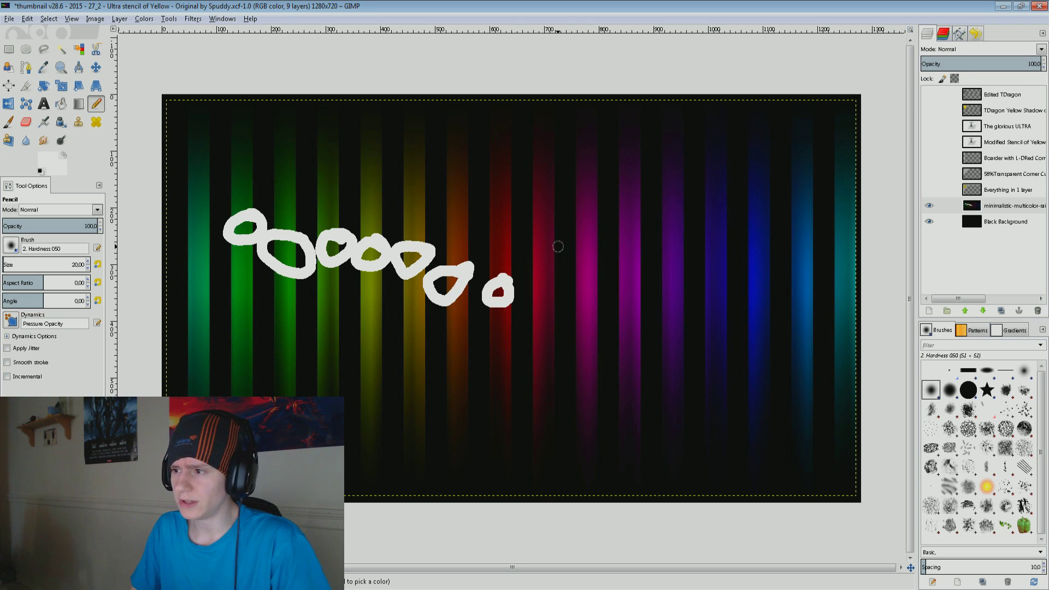
- Add white loops rightward to the cyan edge and over the far-left green, then undo strokes
{"action": "mouse_move", "coordinate": [558, 246]}
{"action": "left_mouse_down"}
{"action": "mouse_move", "coordinate": [534, 246]}
{"action": "mouse_move", "coordinate": [557, 245]}
{"action": "left_mouse_up"}
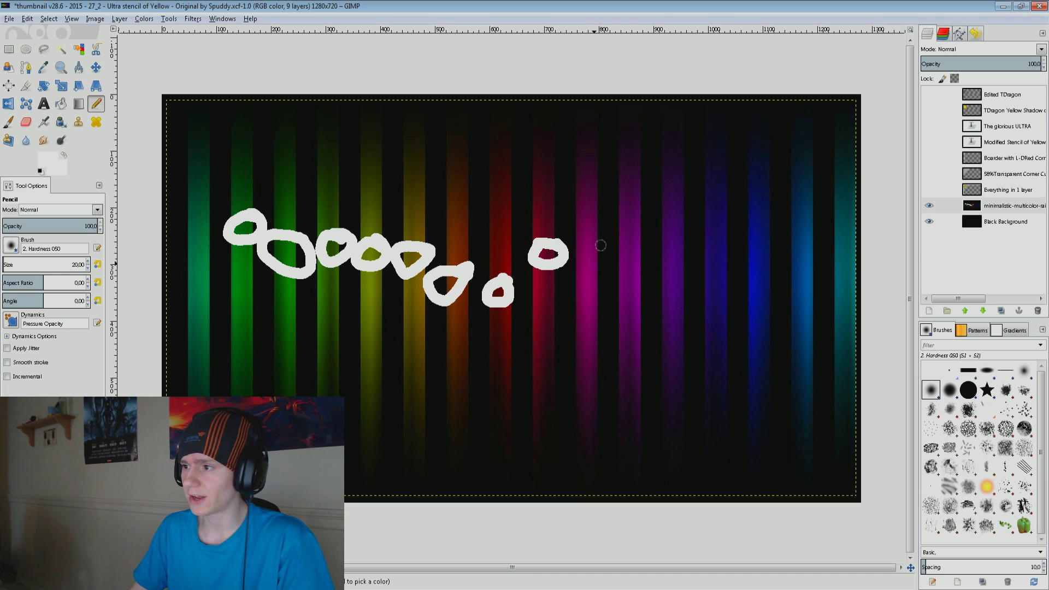
{"action": "left_click_drag", "start_coordinate": [609, 239], "coordinate": [642, 234]}
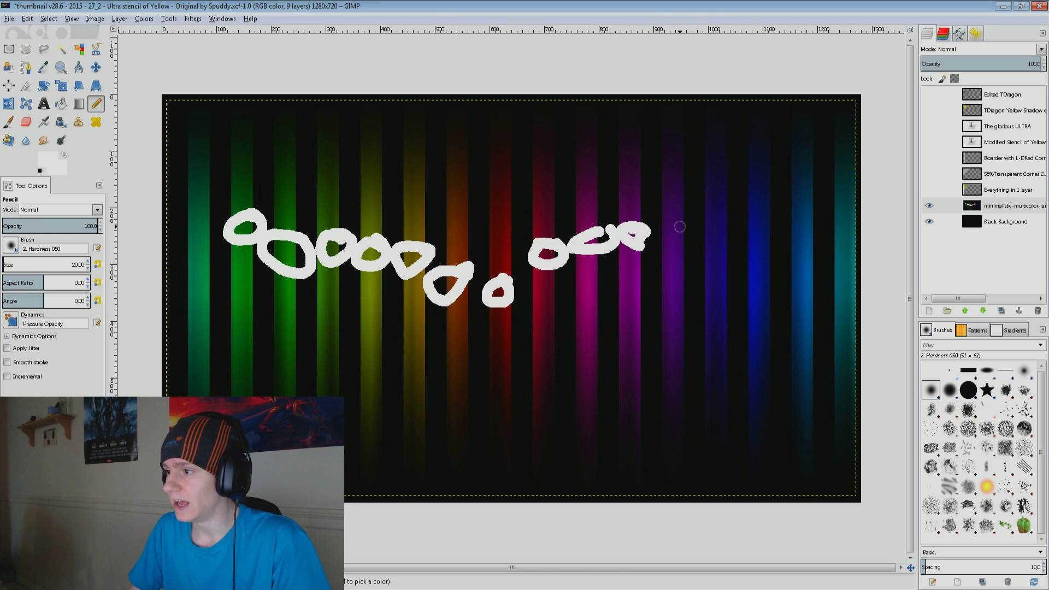
{"action": "left_click_drag", "start_coordinate": [680, 226], "coordinate": [684, 231]}
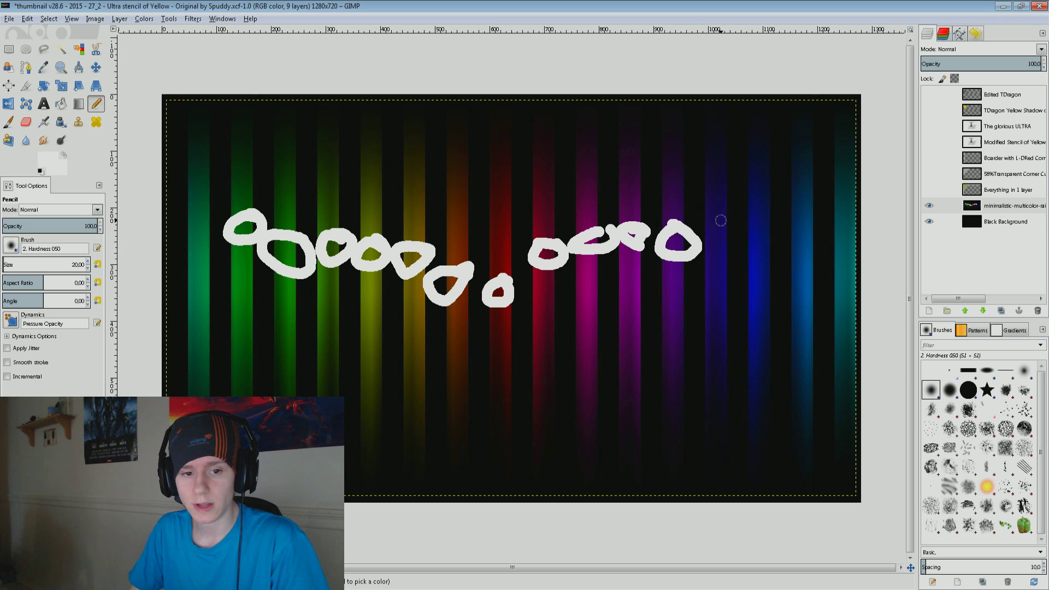
{"action": "left_click_drag", "start_coordinate": [720, 220], "coordinate": [751, 211]}
{"action": "mouse_move", "coordinate": [813, 220]}
{"action": "left_mouse_down"}
{"action": "mouse_move", "coordinate": [801, 210]}
{"action": "mouse_move", "coordinate": [844, 235]}
{"action": "mouse_move", "coordinate": [842, 220]}
{"action": "left_mouse_up"}
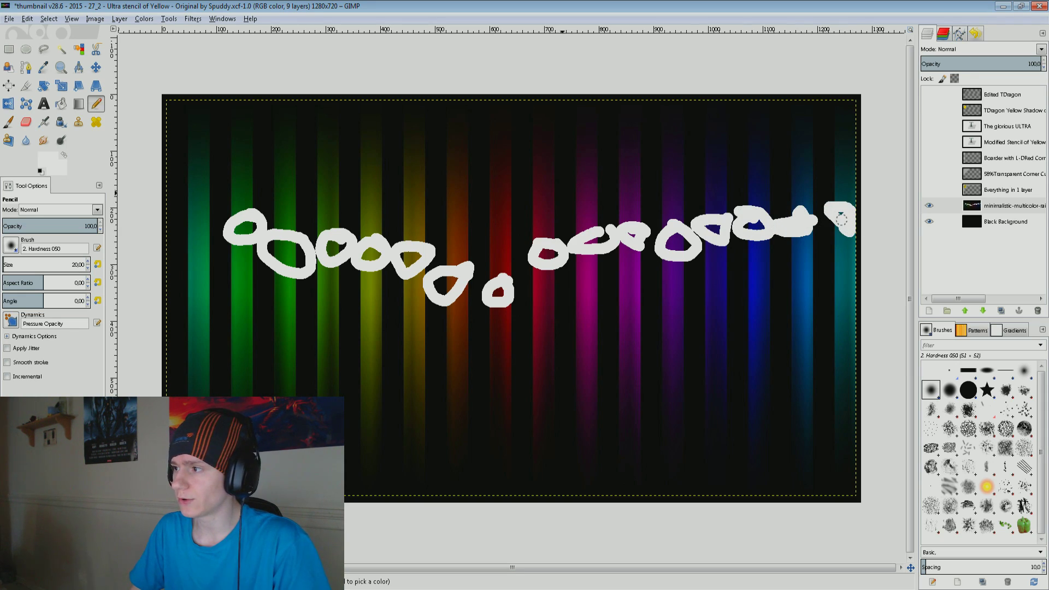
{"action": "left_click_drag", "start_coordinate": [190, 224], "coordinate": [206, 218]}
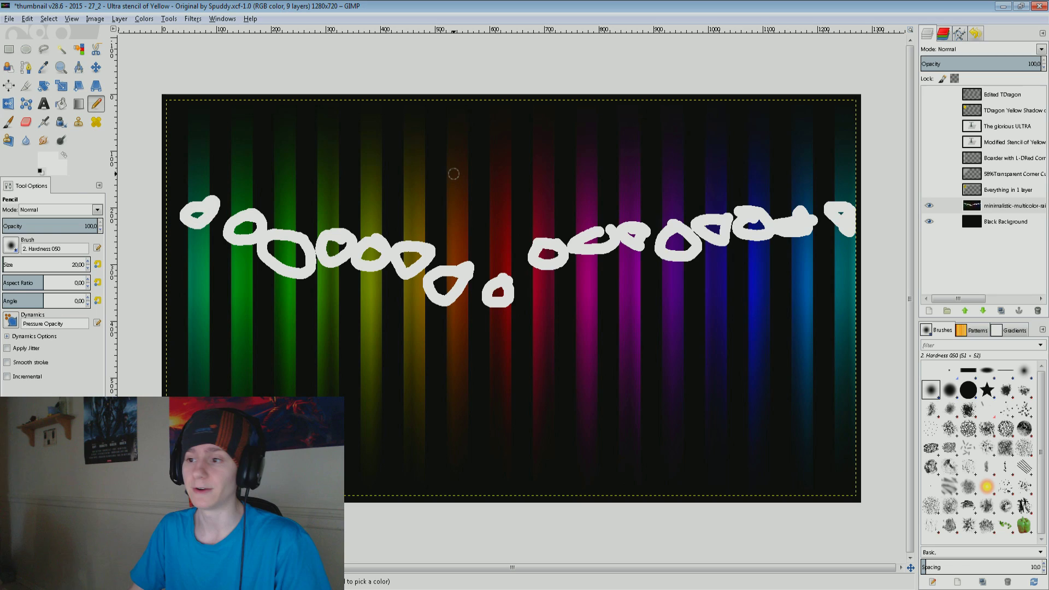
{"action": "key", "text": "ctrl+z"}
{"action": "key", "text": "ctrl+z"}
{"action": "key", "text": "ctrl+z"}
{"action": "key", "text": "ctrl+z"}
{"action": "key", "text": "ctrl+z"}
{"action": "key", "text": "ctrl+z"}
{"action": "key", "text": "ctrl+z"}
{"action": "key", "text": "ctrl+z"}
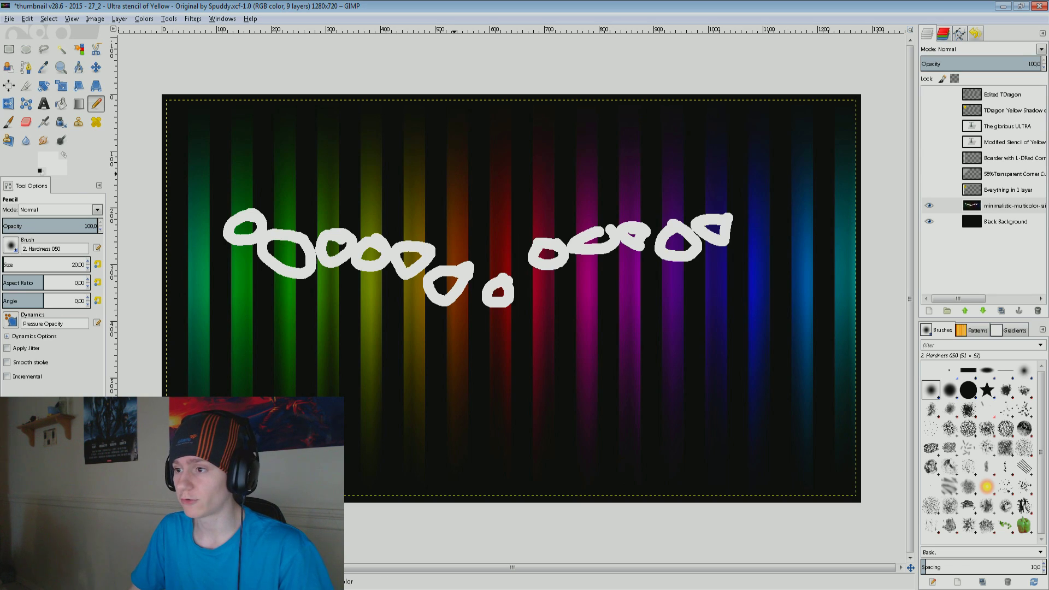
- Undo the remaining white pencil loops to restore the clean stripes
{"action": "key", "text": "ctrl+z"}
{"action": "key", "text": "ctrl+z"}
{"action": "key", "text": "ctrl+z"}
{"action": "key", "text": "ctrl+z"}
{"action": "key", "text": "ctrl+z"}
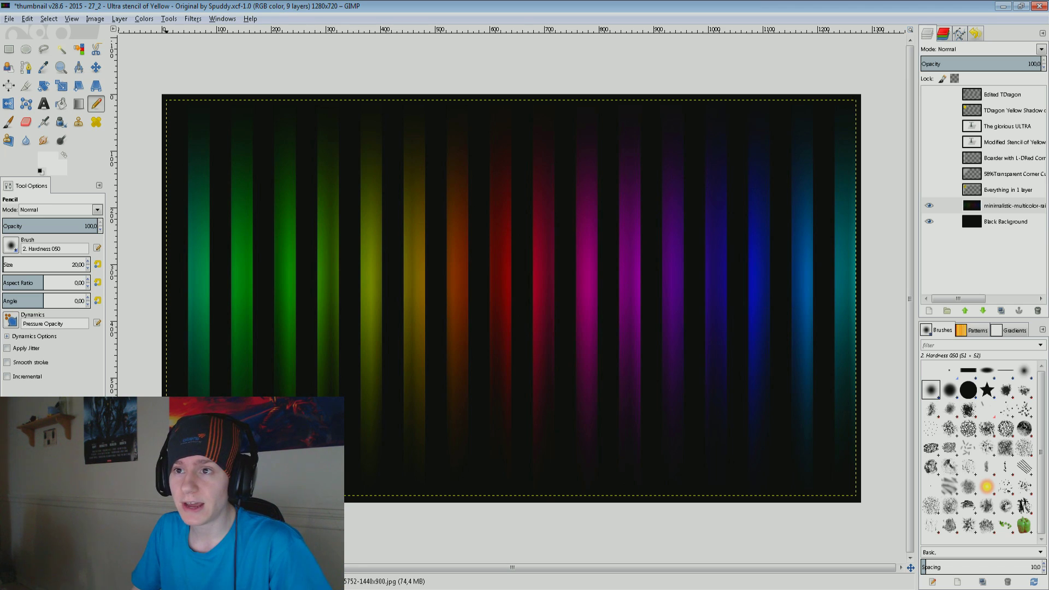
- Open Colors > Hue-Saturation and move its dialog beside the canvas
{"action": "left_click", "coordinate": [144, 18]}
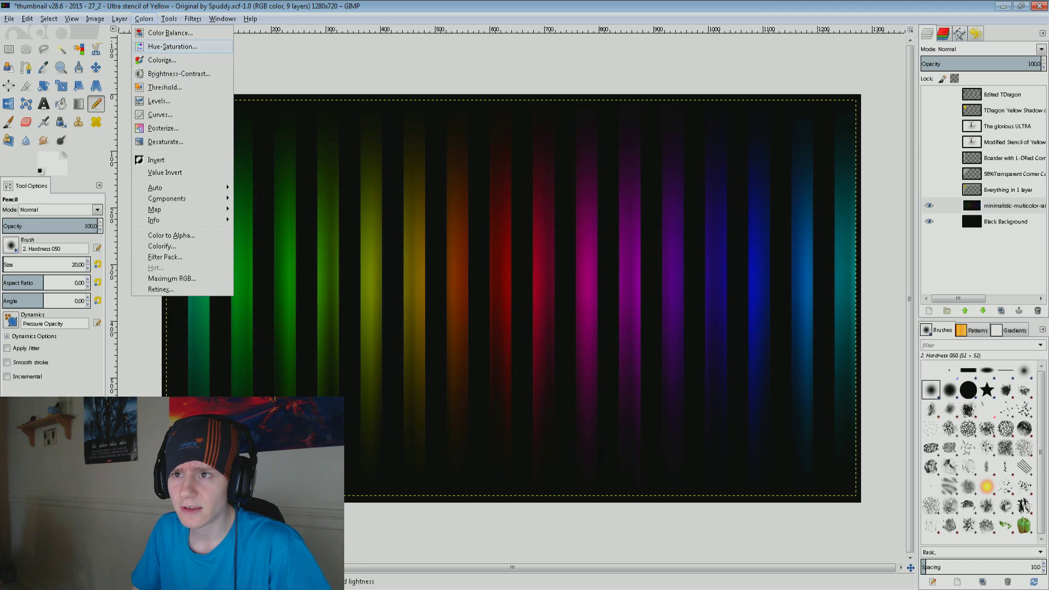
{"action": "left_click", "coordinate": [173, 46]}
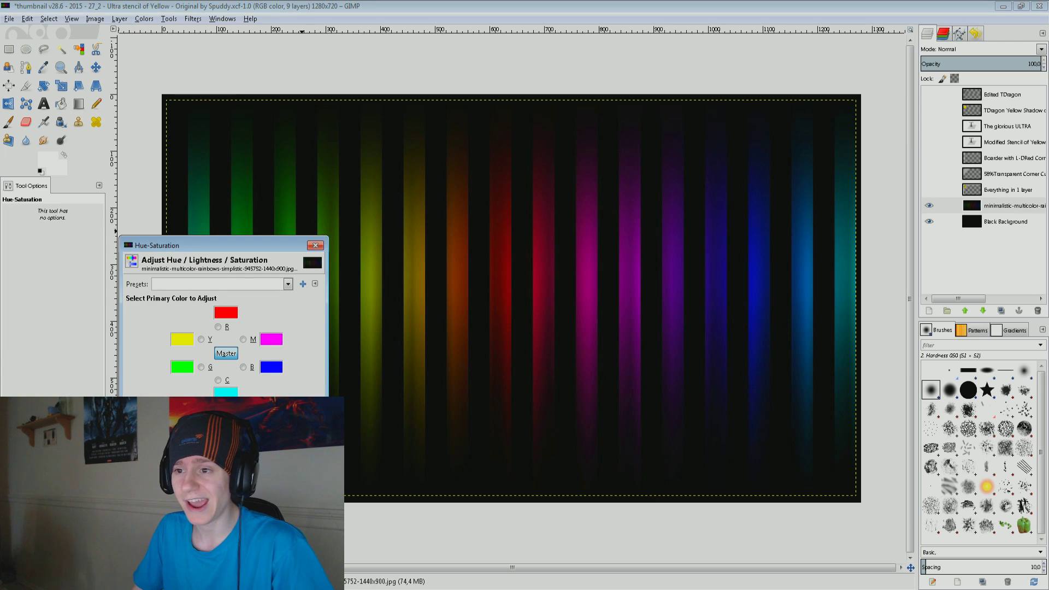
{"action": "left_click_drag", "start_coordinate": [164, 246], "coordinate": [43, 11]}
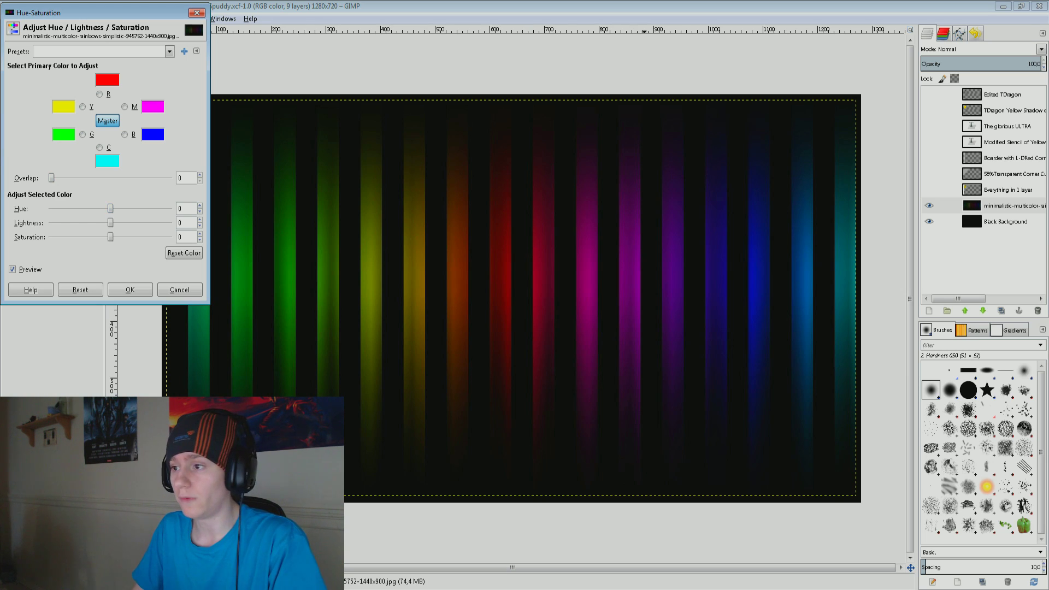
- Try a hue shift of -78, return hue to 0, and begin adjusting the lightness
{"action": "left_click_drag", "start_coordinate": [111, 209], "coordinate": [148, 208]}
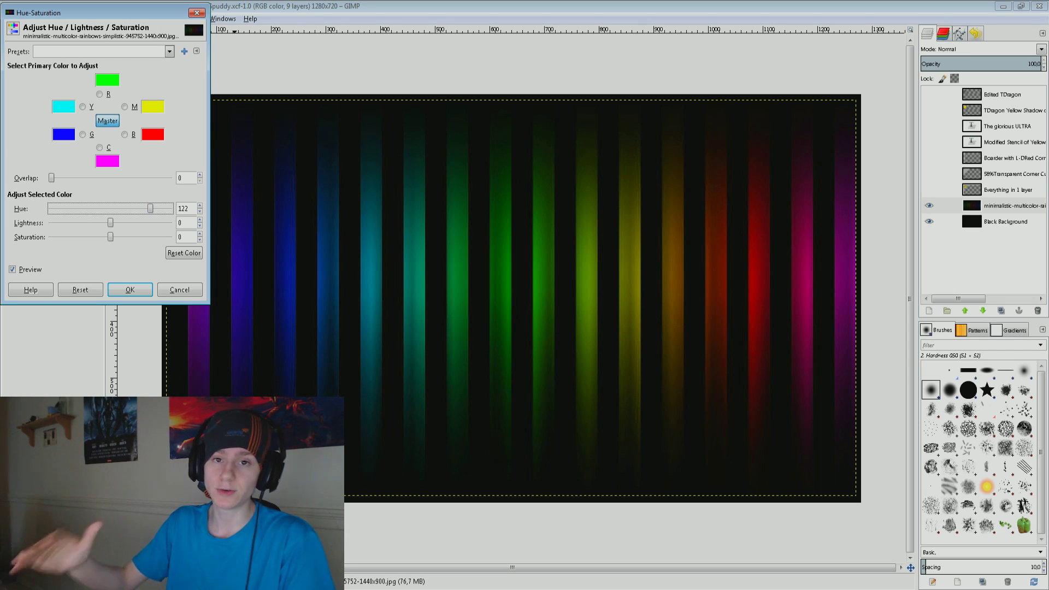
{"action": "left_click_drag", "start_coordinate": [150, 209], "coordinate": [113, 209]}
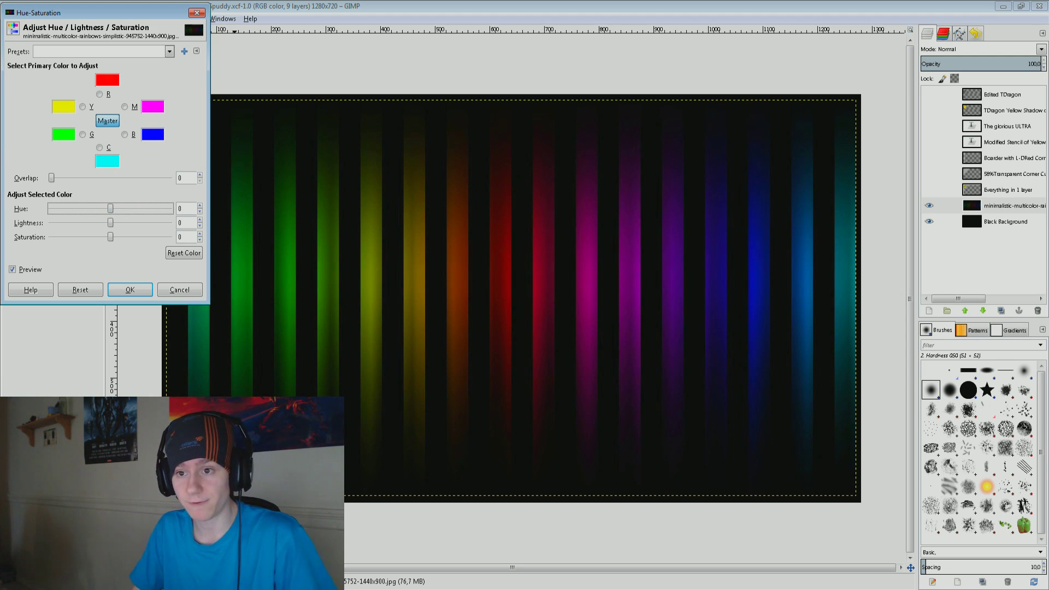
{"action": "left_click_drag", "start_coordinate": [111, 223], "coordinate": [135, 223]}
- Trial several lightness values and push saturation to the maximum 100 in Hue-Saturation
{"action": "key", "text": "Left"}
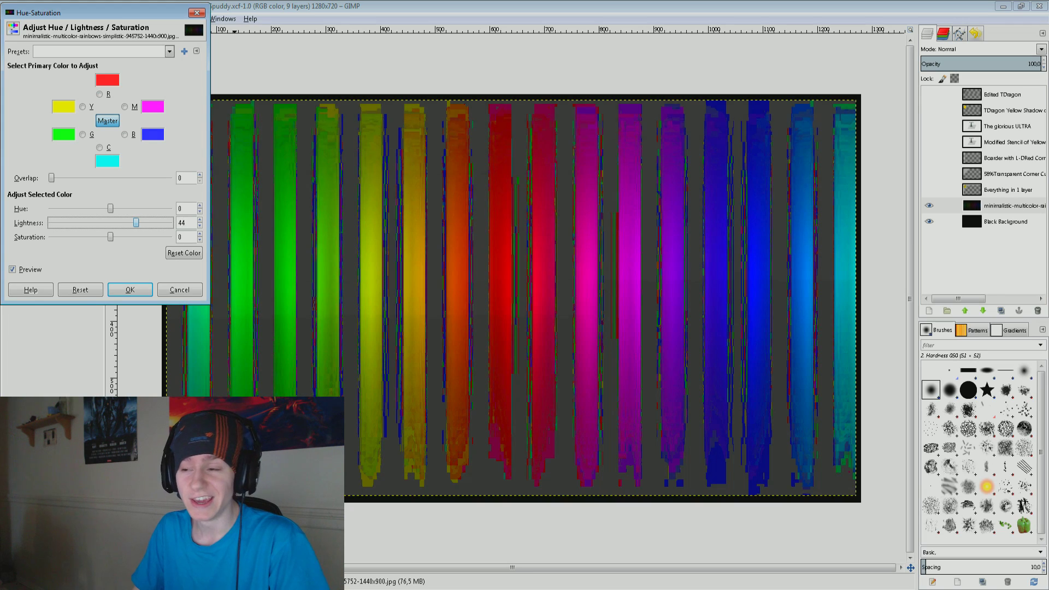
{"action": "key", "text": "Right"}
{"action": "key", "text": "Right"}
{"action": "key", "text": "Right"}
{"action": "key", "text": "Right"}
{"action": "key", "text": "Right"}
{"action": "key", "text": "Right"}
{"action": "key", "text": "Right"}
{"action": "key", "text": "Right"}
{"action": "key", "text": "Right"}
{"action": "key", "text": "Right"}
{"action": "key", "text": "Right"}
{"action": "key", "text": "Right"}
{"action": "key", "text": "Right"}
{"action": "key", "text": "Right"}
{"action": "key", "text": "Right"}
{"action": "key", "text": "Left"}
{"action": "key", "text": "Left"}
{"action": "key", "text": "Left"}
{"action": "key", "text": "Left"}
{"action": "key", "text": "Left"}
{"action": "key", "text": "Left"}
{"action": "key", "text": "Left"}
{"action": "key", "text": "Left"}
{"action": "key", "text": "Left"}
{"action": "key", "text": "Left"}
{"action": "key", "text": "Left"}
{"action": "key", "text": "Left"}
{"action": "key", "text": "Left"}
{"action": "key", "text": "Left"}
{"action": "key", "text": "Left"}
{"action": "key", "text": "Left"}
{"action": "key", "text": "Left"}
{"action": "key", "text": "Left"}
{"action": "key", "text": "Left"}
{"action": "key", "text": "Left"}
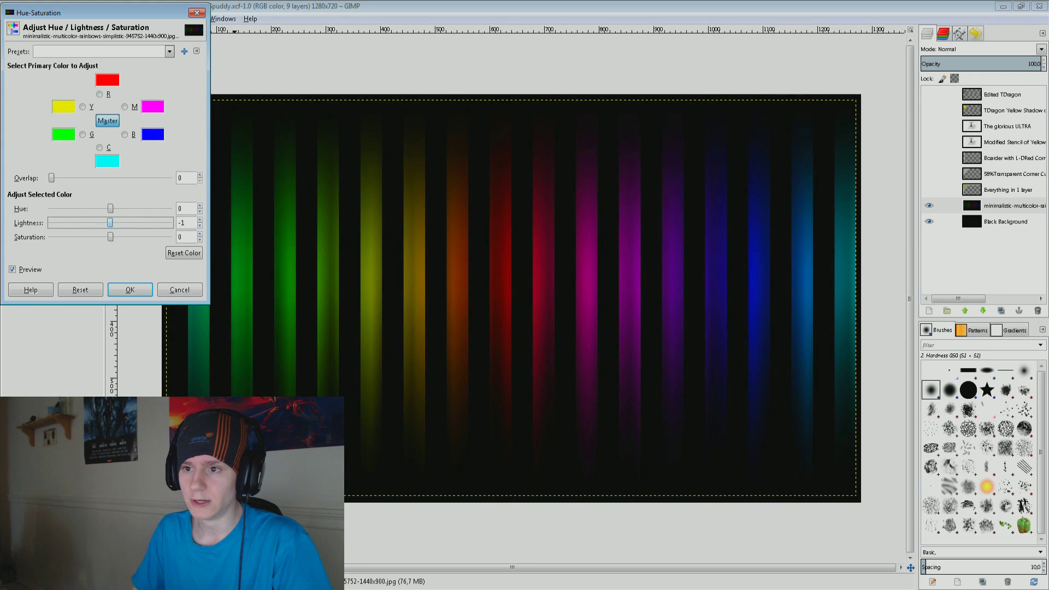
{"action": "key", "text": "Tab"}
{"action": "key", "text": "Tab"}
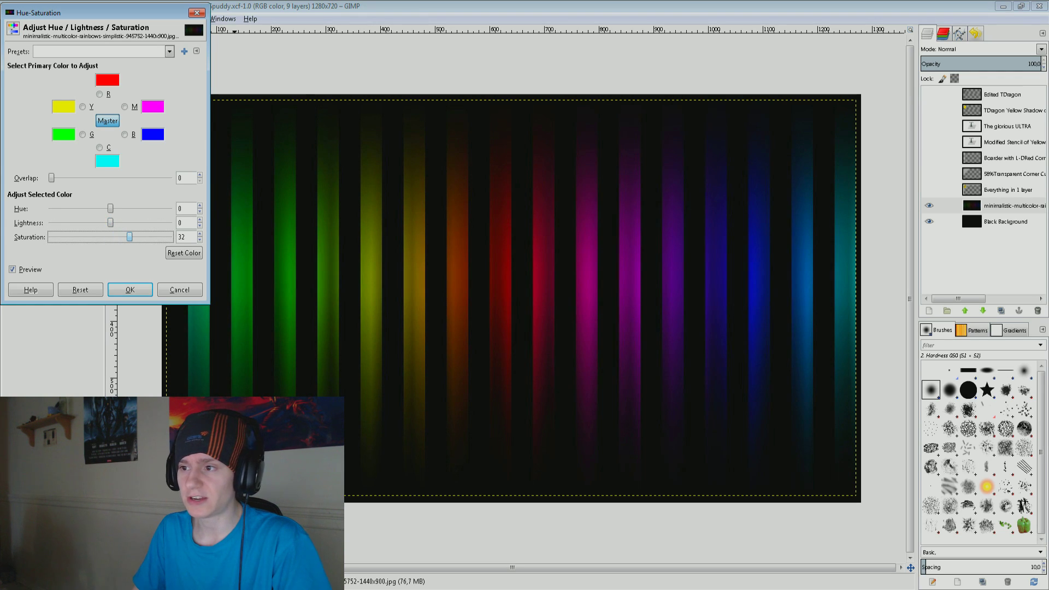
{"action": "key", "text": "Left"}
{"action": "key", "text": "Left"}
{"action": "key", "text": "Left"}
{"action": "key", "text": "Left"}
{"action": "key", "text": "Left"}
{"action": "key", "text": "Left"}
{"action": "key", "text": "Left"}
{"action": "key", "text": "Left"}
{"action": "key", "text": "Left"}
{"action": "key", "text": "Left"}
{"action": "key", "text": "Left"}
{"action": "key", "text": "Left"}
{"action": "key", "text": "Left"}
{"action": "key", "text": "Left"}
{"action": "key", "text": "Left"}
{"action": "key", "text": "Left"}
{"action": "key", "text": "Left"}
{"action": "key", "text": "Left"}
{"action": "key", "text": "Left"}
{"action": "key", "text": "Left"}
{"action": "key", "text": "Left"}
{"action": "key", "text": "Left"}
{"action": "key", "text": "Left"}
{"action": "key", "text": "Left"}
{"action": "key", "text": "Left"}
{"action": "key", "text": "Left"}
{"action": "key", "text": "Left"}
{"action": "key", "text": "Left"}
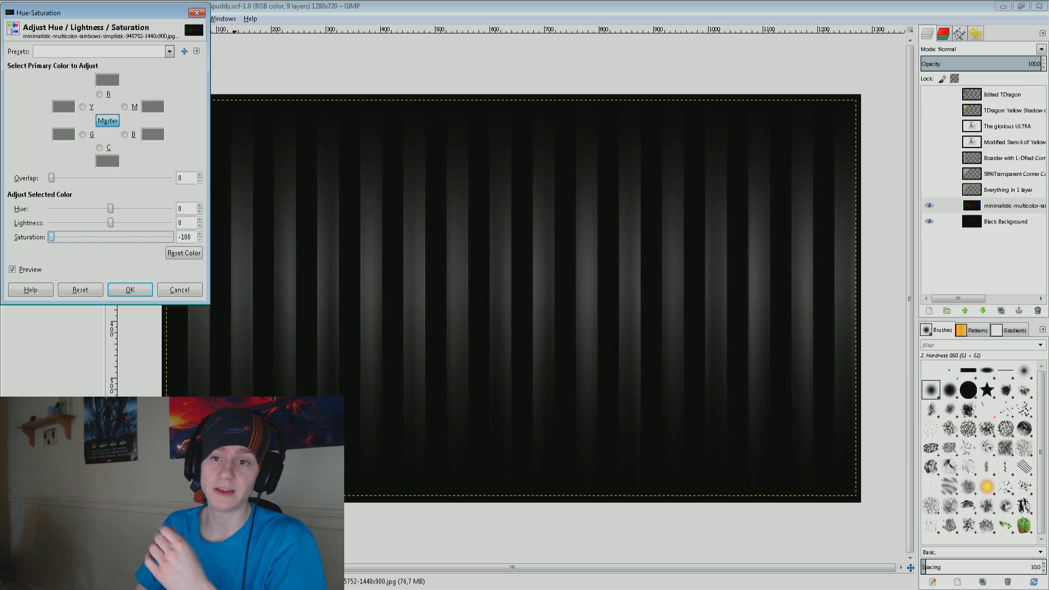
{"action": "key", "text": "End"}
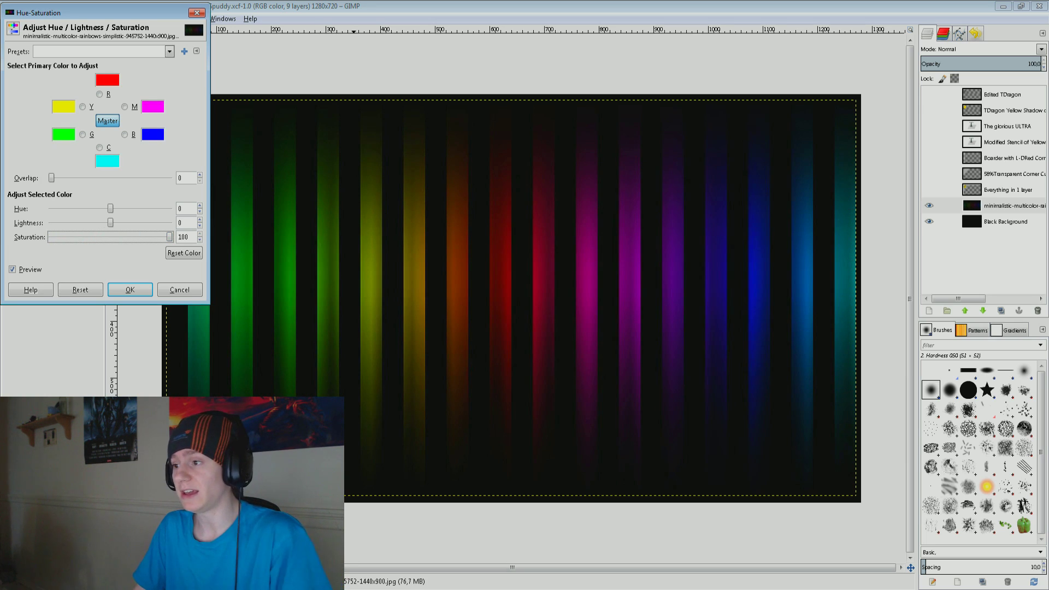
{"action": "left_click_drag", "start_coordinate": [110, 223], "coordinate": [112, 223]}
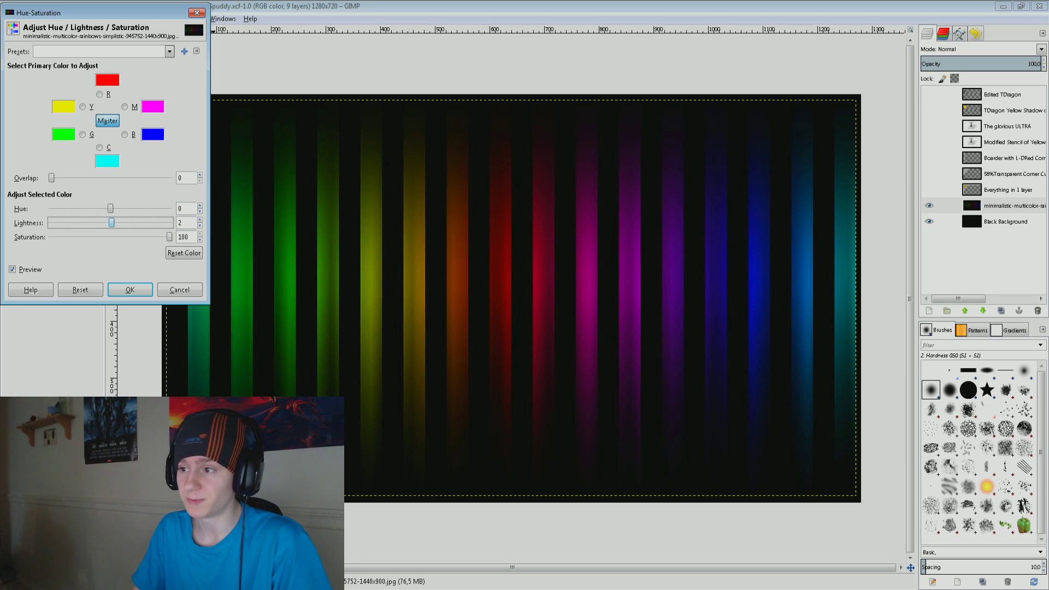
{"action": "key", "text": "Right"}
{"action": "key", "text": "Right"}
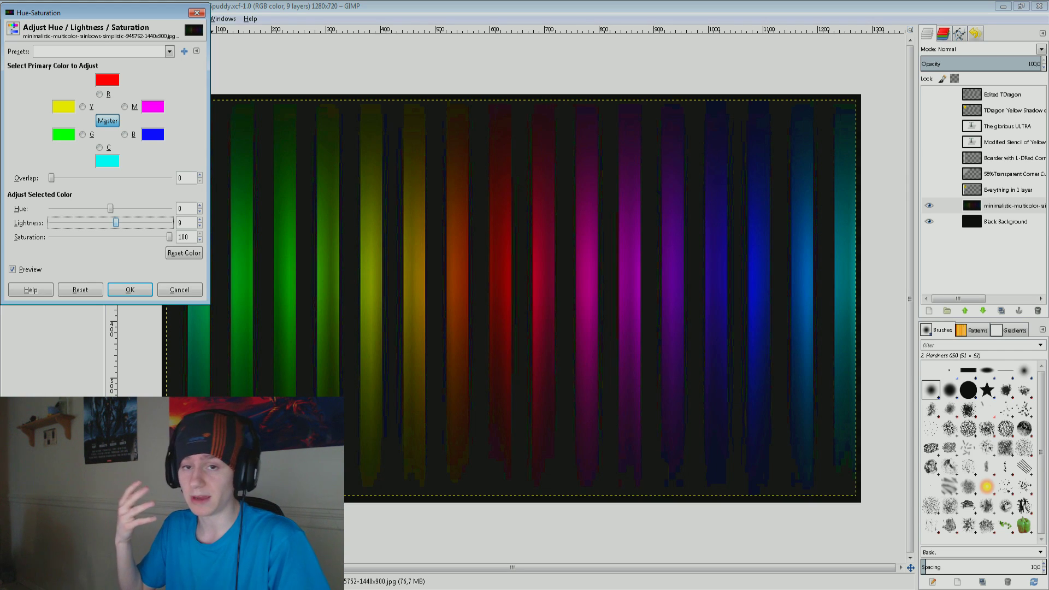
- Darken the lightness, drain the saturation, then cancel the Hue-Saturation adjustment
{"action": "left_click_drag", "start_coordinate": [116, 223], "coordinate": [88, 223]}
{"action": "left_click", "coordinate": [169, 237]}
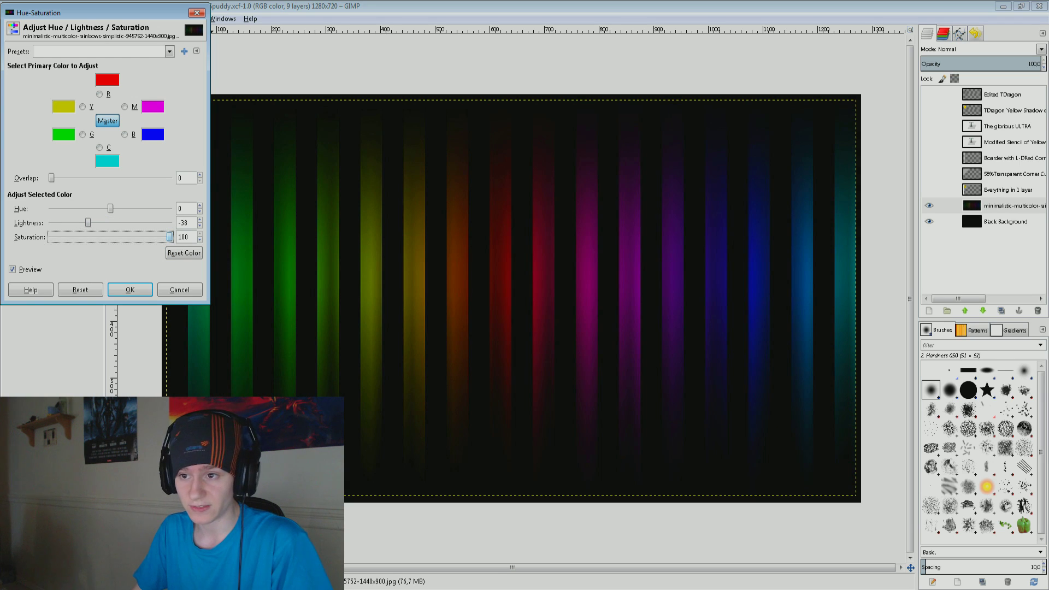
{"action": "mouse_move", "coordinate": [169, 236]}
{"action": "left_mouse_down"}
{"action": "mouse_move", "coordinate": [112, 237]}
{"action": "mouse_move", "coordinate": [169, 237]}
{"action": "left_mouse_up"}
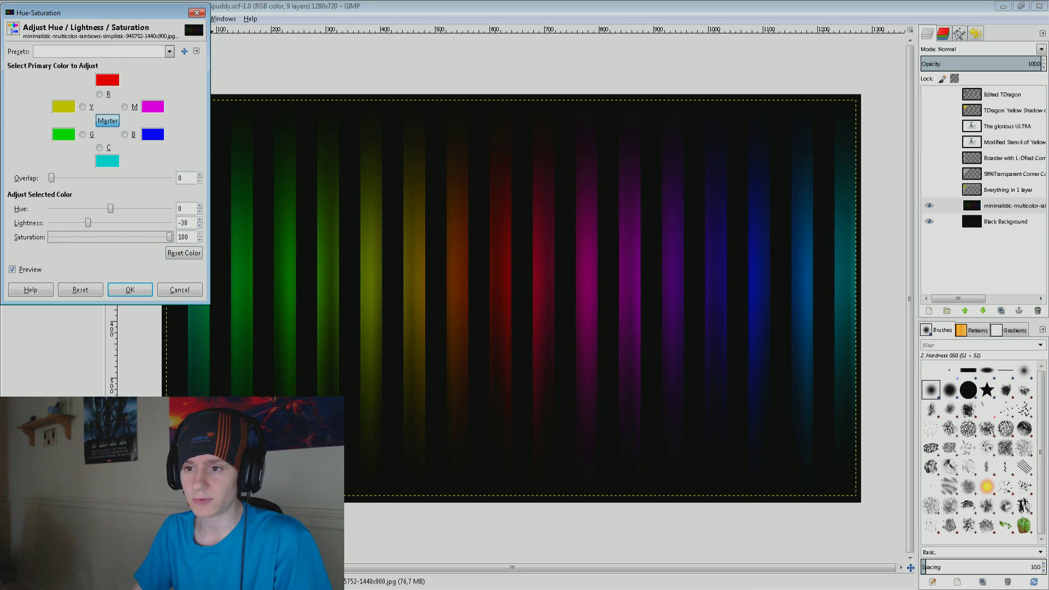
{"action": "left_click", "coordinate": [182, 289]}
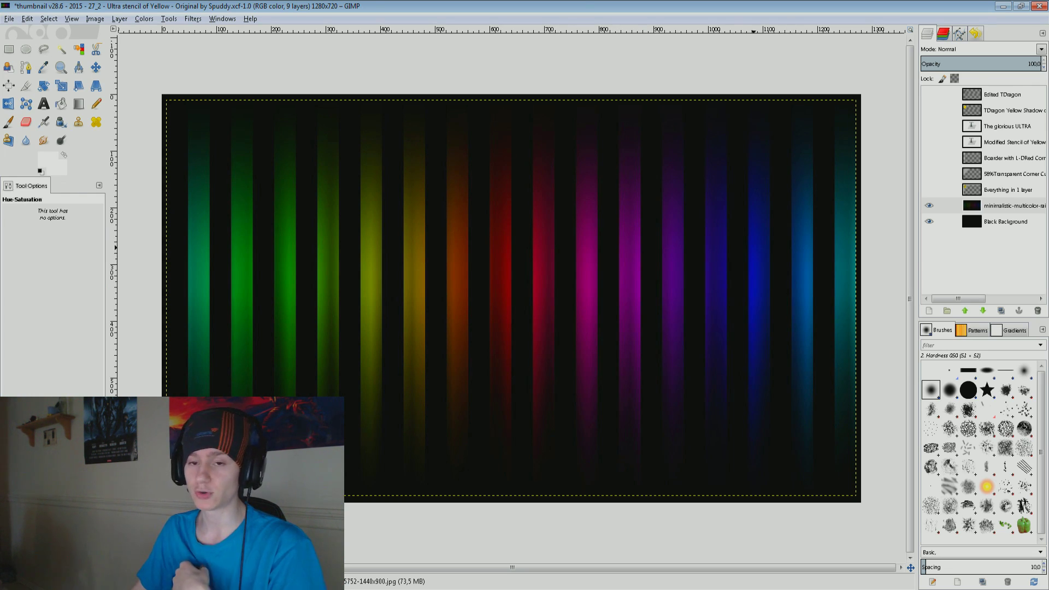
- Reselect the rainbow layer, apply Hue-Saturation with saturation 100, then show the desktop
{"action": "left_click", "coordinate": [1006, 222]}
{"action": "left_click", "coordinate": [1006, 207]}
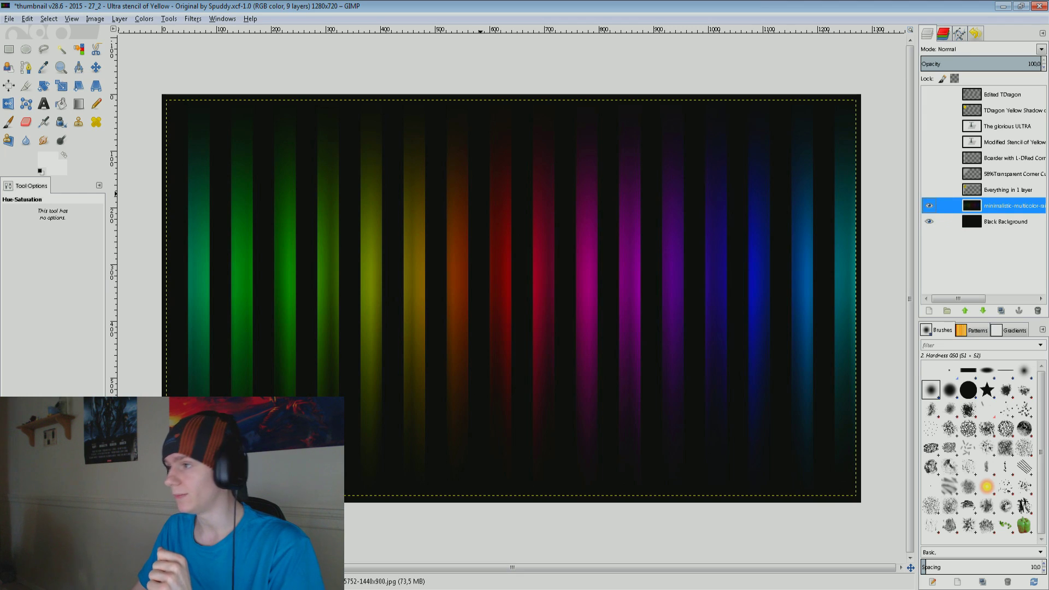
{"action": "left_click", "coordinate": [144, 18]}
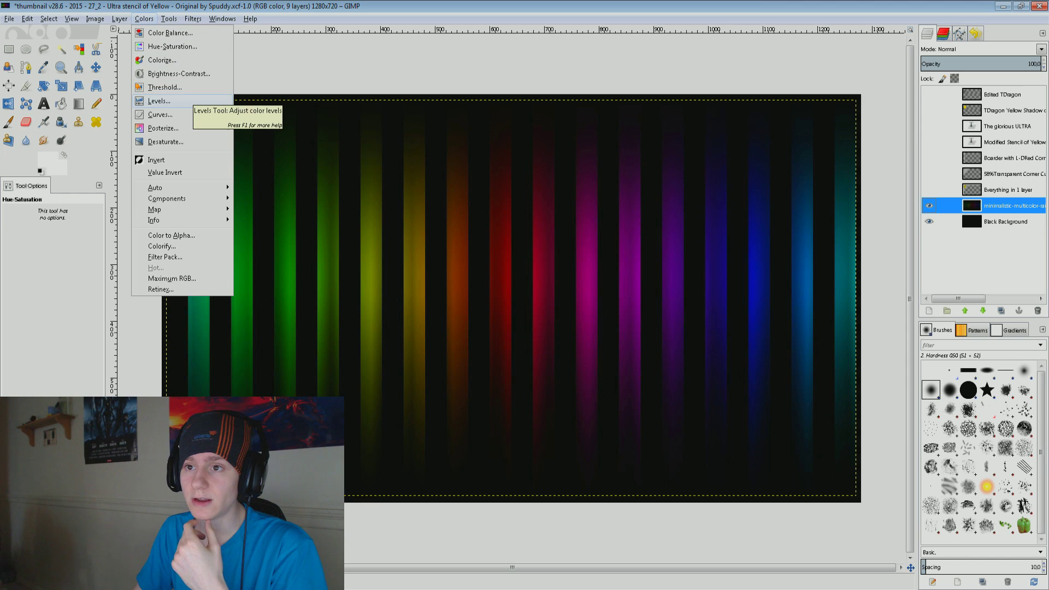
{"action": "left_click", "coordinate": [172, 46]}
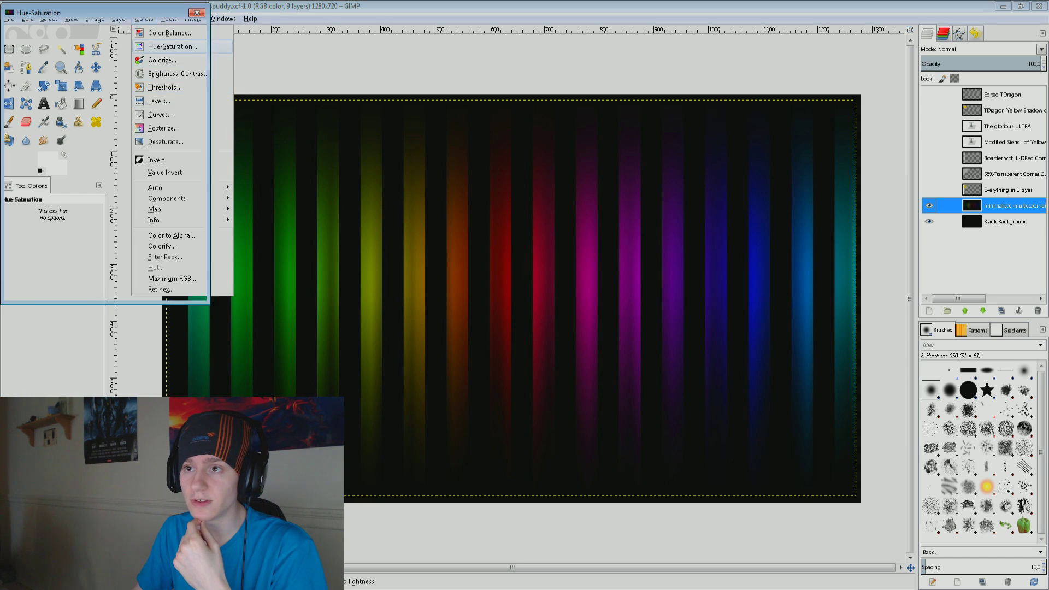
{"action": "left_click_drag", "start_coordinate": [111, 236], "coordinate": [170, 237]}
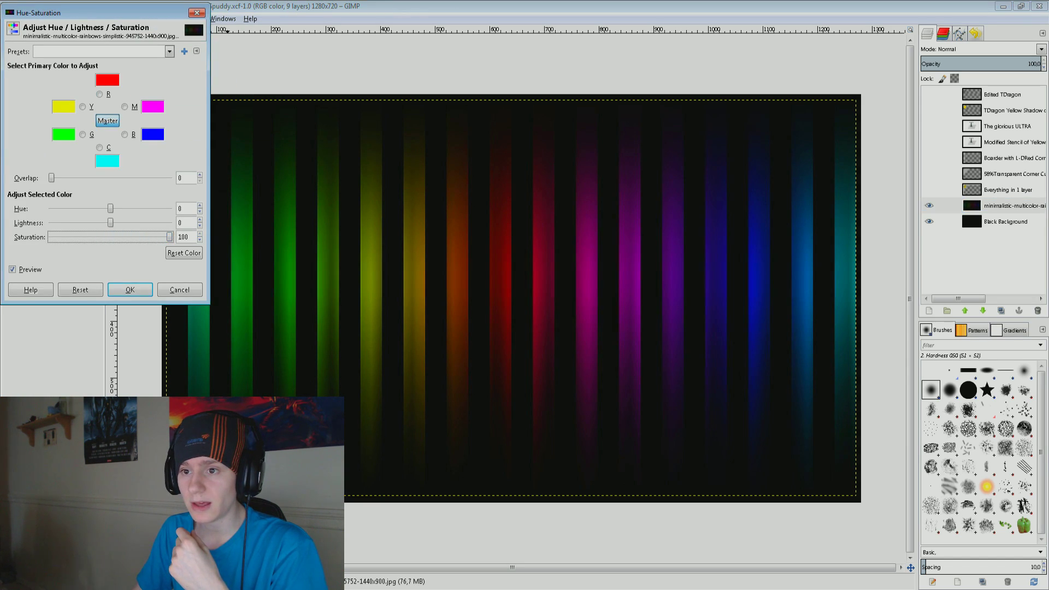
{"action": "left_click", "coordinate": [130, 290]}
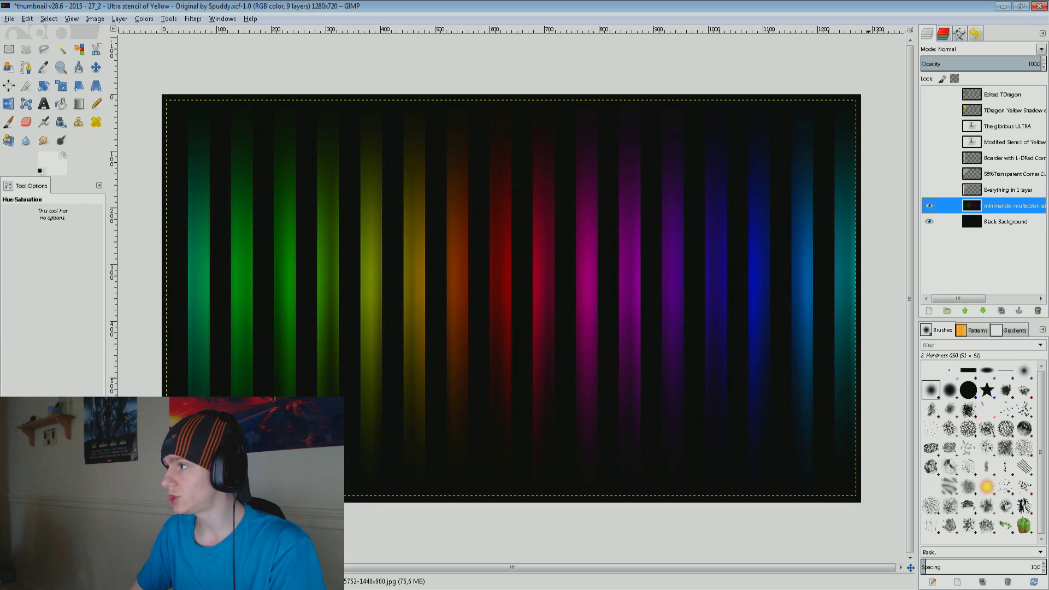
{"action": "key", "text": "super+d"}
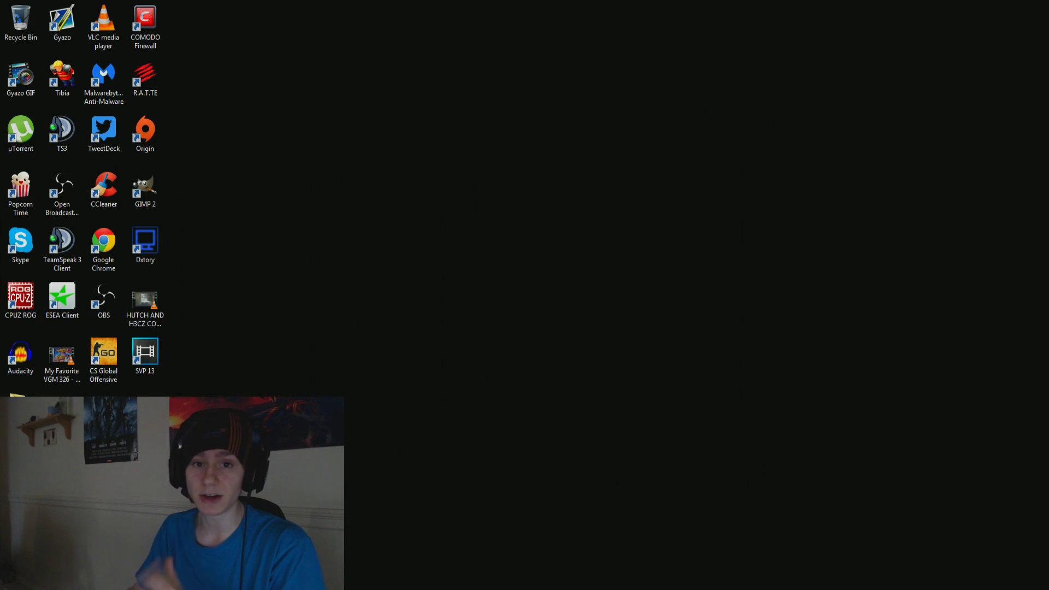
- Launch AMD Catalyst Control Center from the desktop menu and reposition its window
{"action": "right_click", "coordinate": [469, 368]}
{"action": "left_click", "coordinate": [496, 416]}
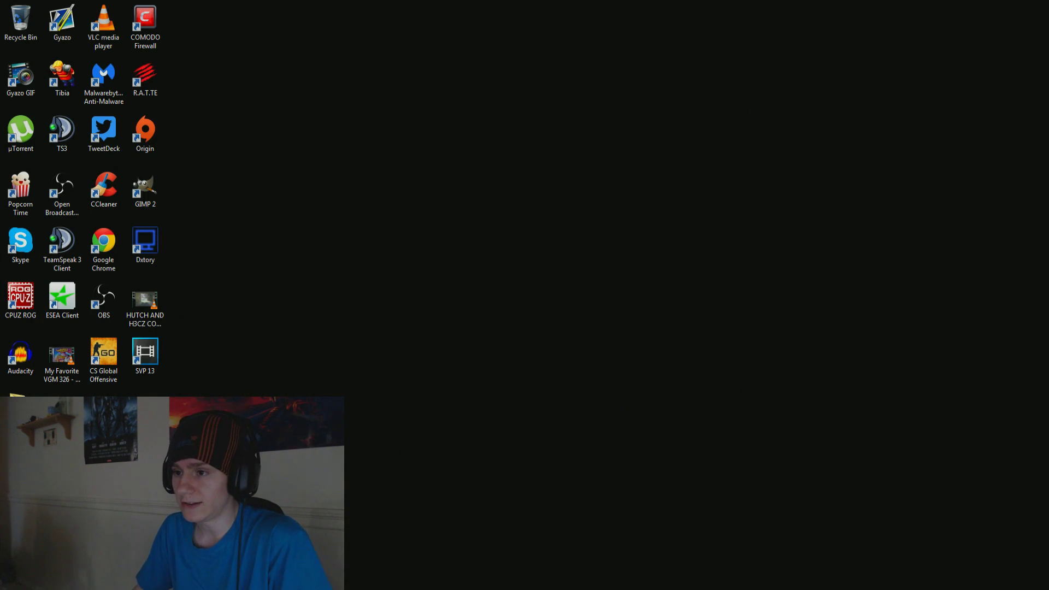
{"action": "left_click_drag", "start_coordinate": [383, 129], "coordinate": [546, 100]}
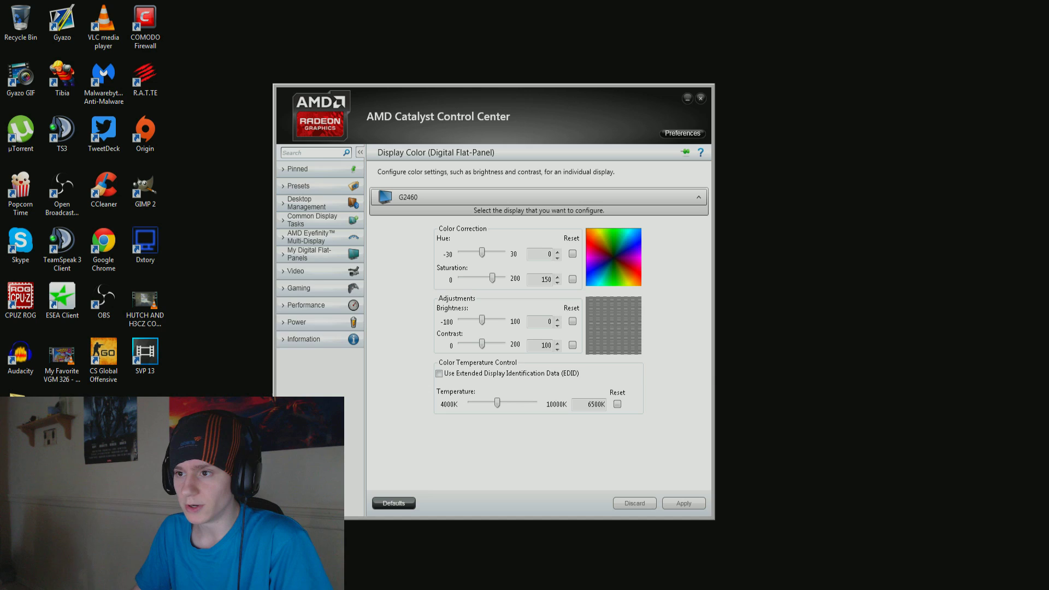
- Expand My Digital Flat-Panels and open Display Color (Digital Flat-Panel)
{"action": "left_click", "coordinate": [311, 254]}
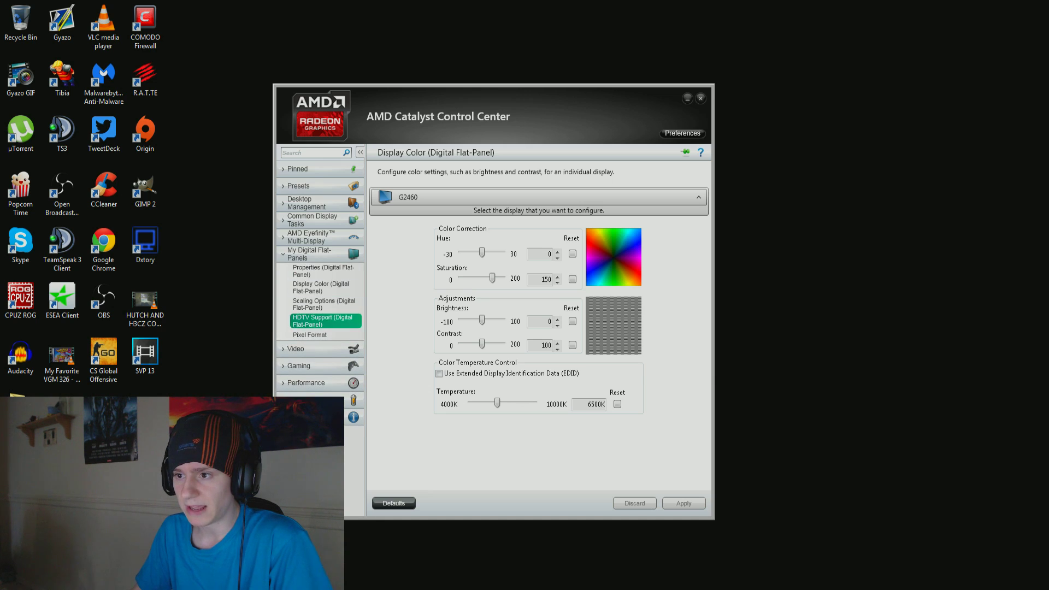
{"action": "left_click", "coordinate": [324, 271]}
{"action": "left_click", "coordinate": [323, 287]}
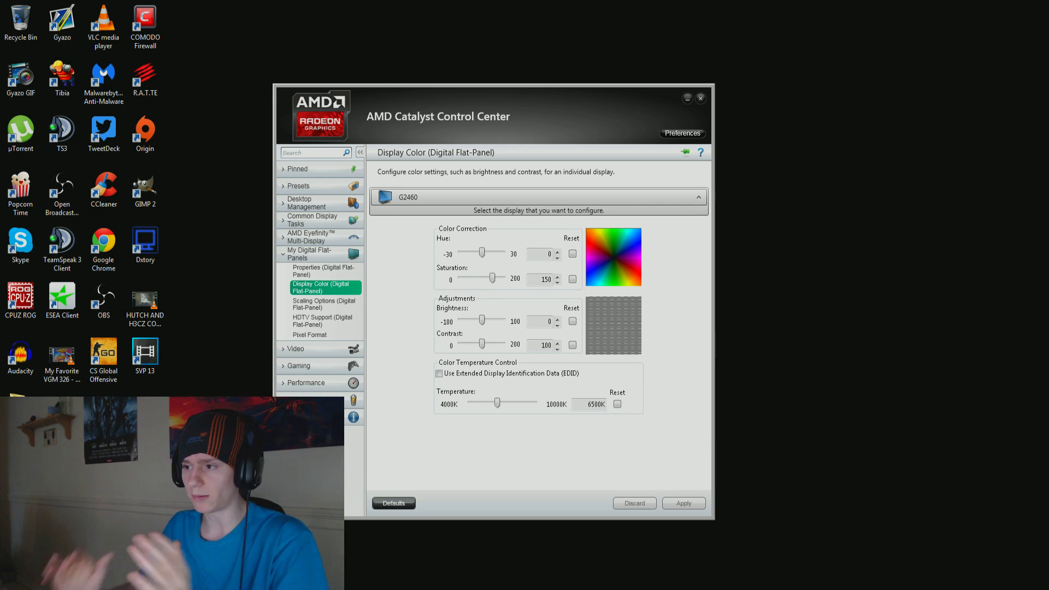
{"action": "left_click", "coordinate": [539, 279]}
{"action": "left_click", "coordinate": [538, 197]}
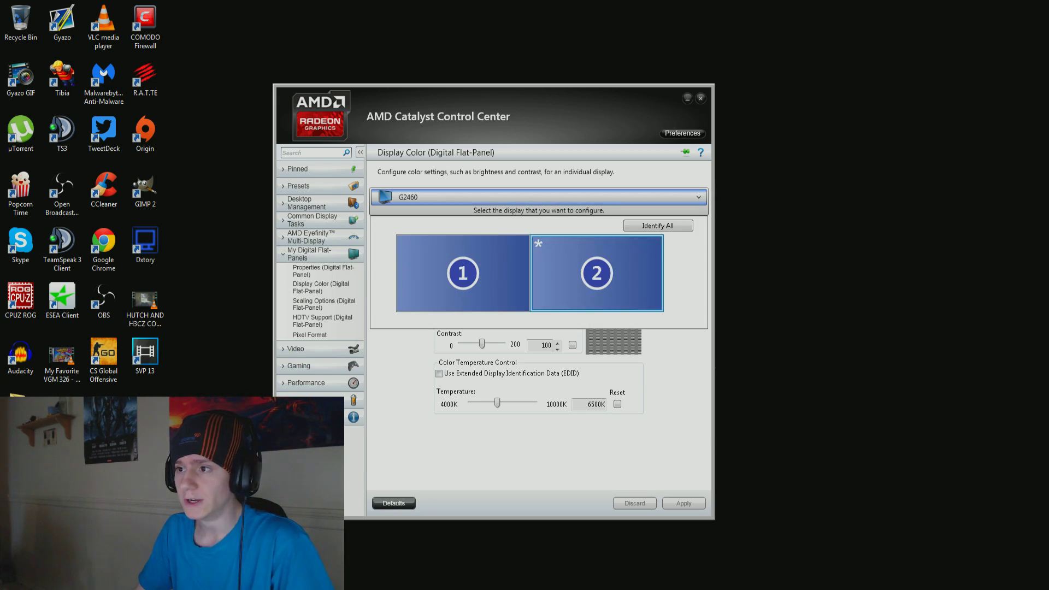
{"action": "left_click", "coordinate": [463, 273]}
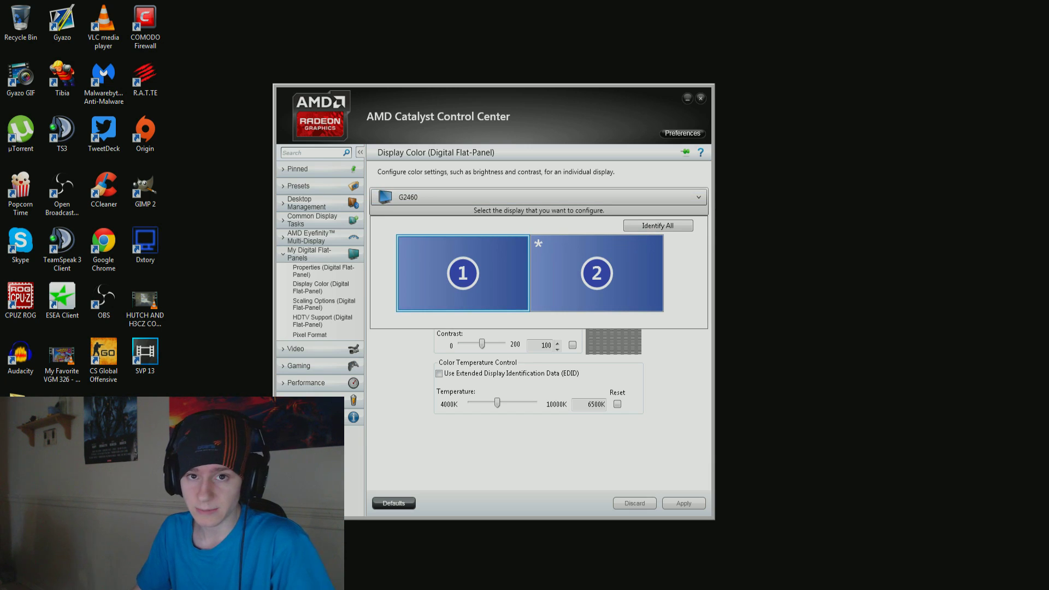
{"action": "left_click", "coordinate": [596, 273]}
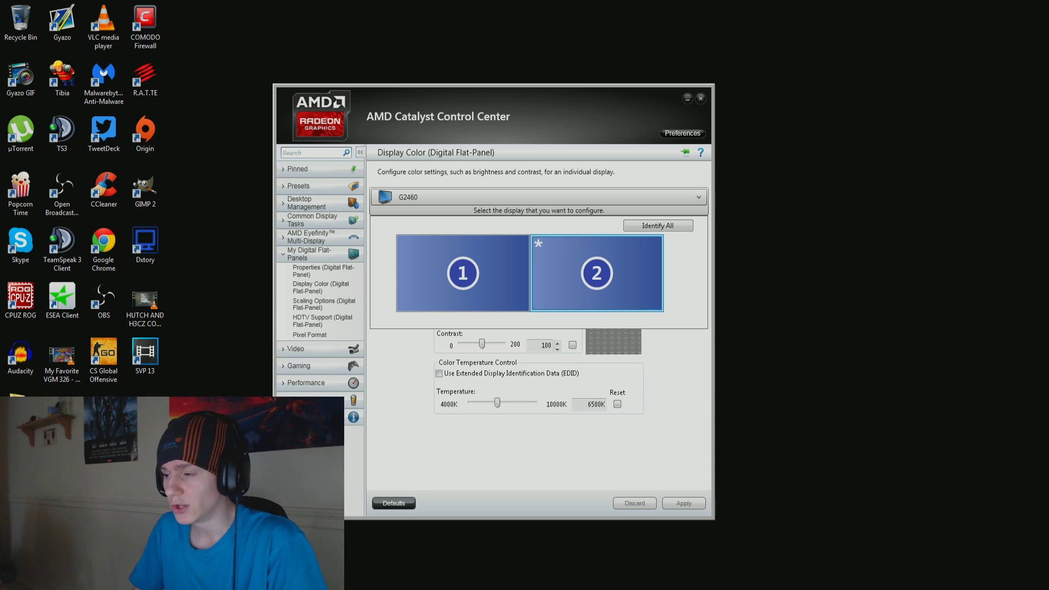
{"action": "key", "text": "Escape"}
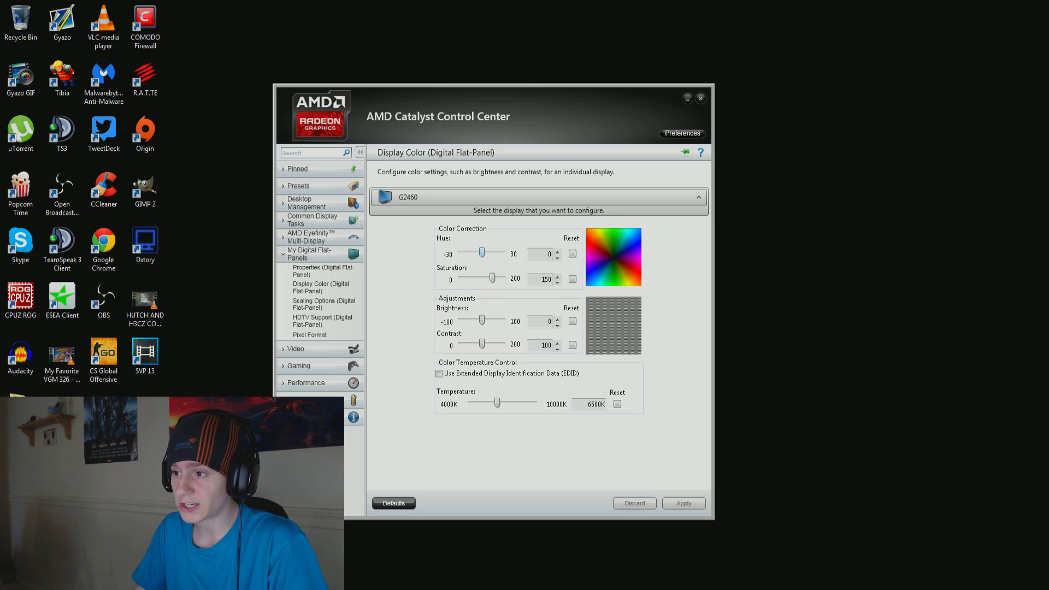
- Nudge the monitor hue to 2 and move the Catalyst window to the top-right
{"action": "left_click_drag", "start_coordinate": [482, 253], "coordinate": [487, 252]}
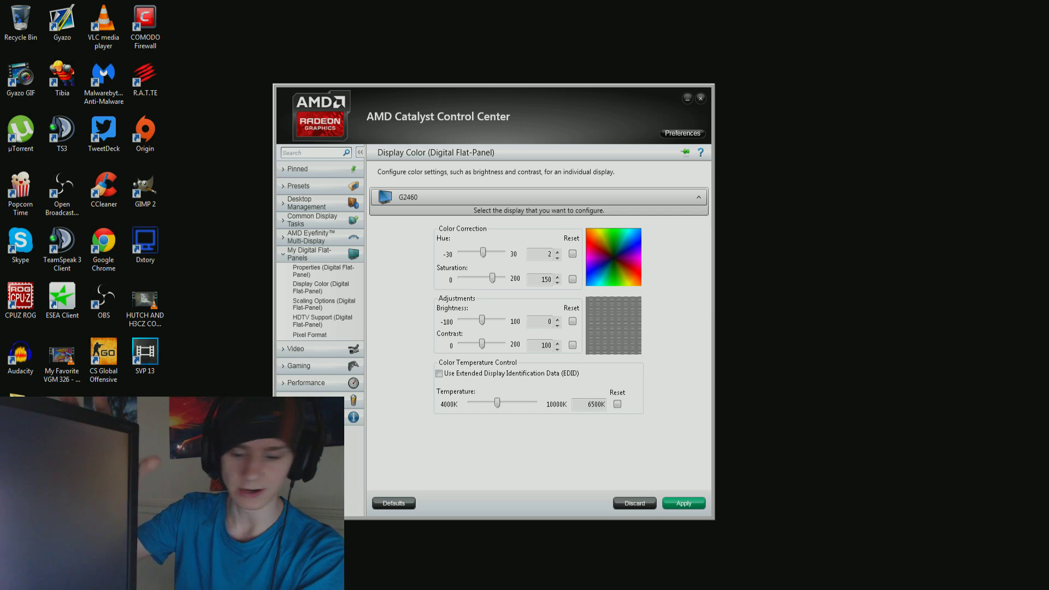
{"action": "left_click_drag", "start_coordinate": [546, 103], "coordinate": [885, 17]}
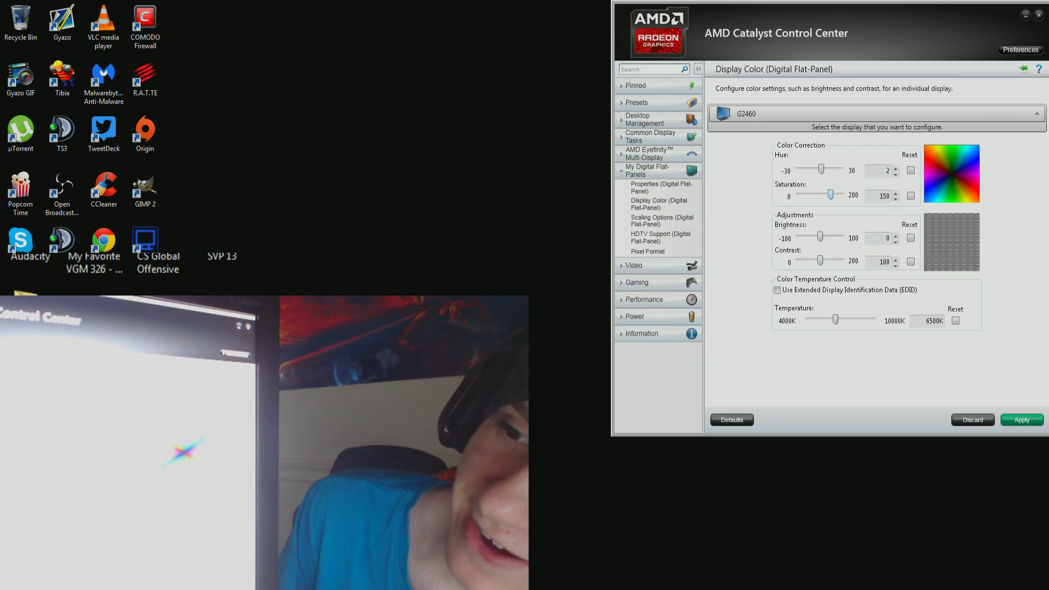
- Test saturation and brightness at their extremes, then reset brightness to its saved value
{"action": "left_click_drag", "start_coordinate": [830, 195], "coordinate": [841, 170]}
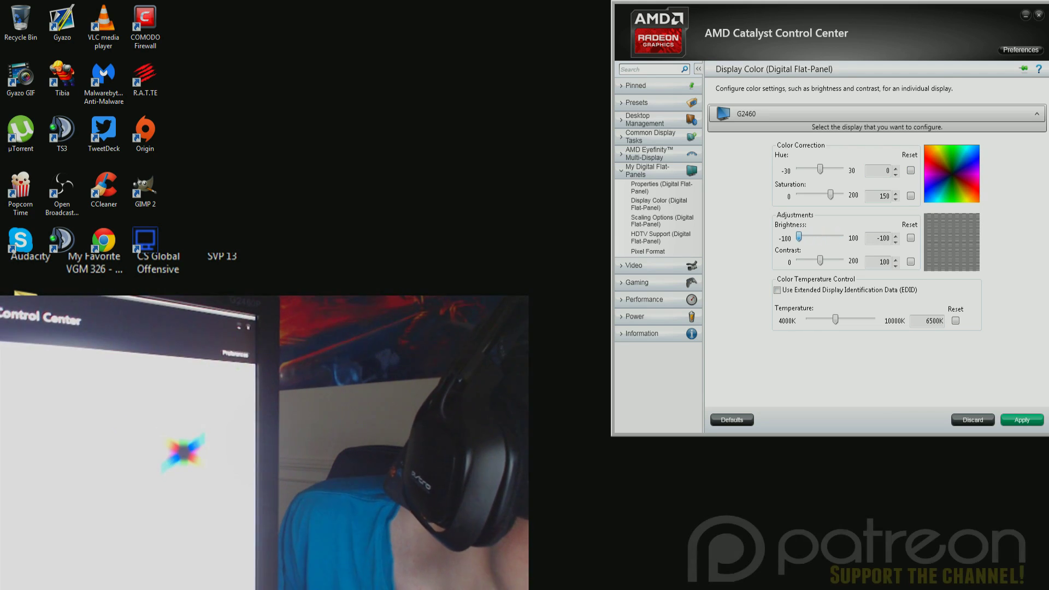
{"action": "key", "text": "Home"}
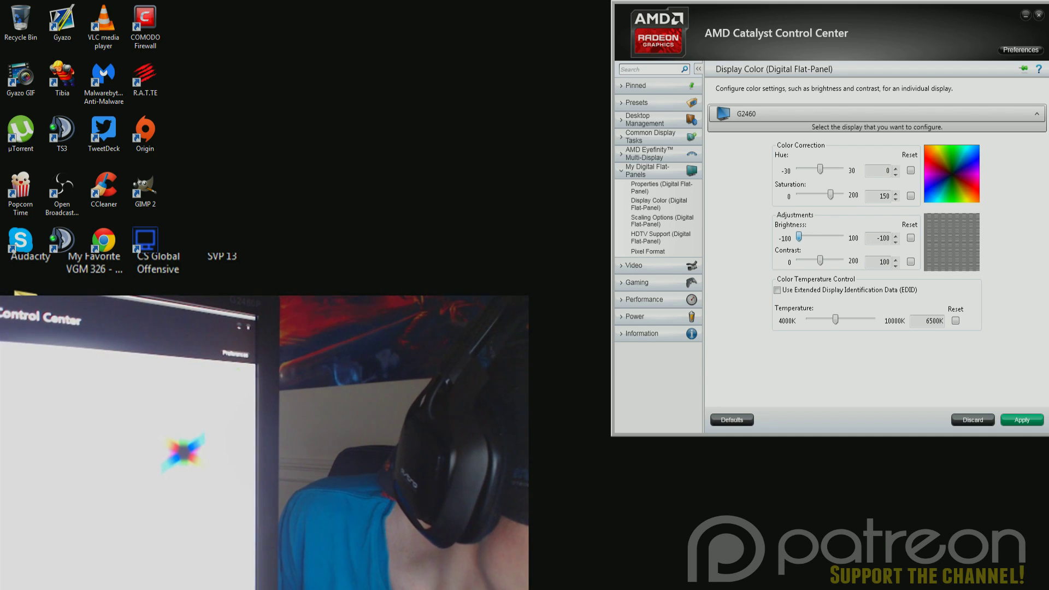
{"action": "mouse_move", "coordinate": [799, 236]}
{"action": "left_mouse_down"}
{"action": "mouse_move", "coordinate": [831, 237]}
{"action": "mouse_move", "coordinate": [799, 236]}
{"action": "left_mouse_up"}
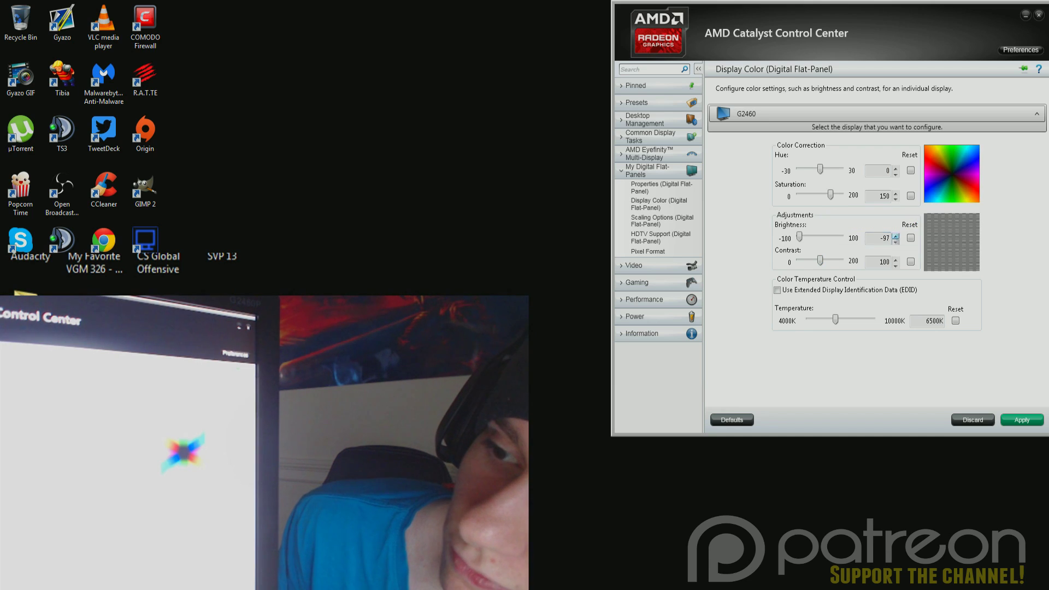
{"action": "left_click", "coordinate": [911, 239]}
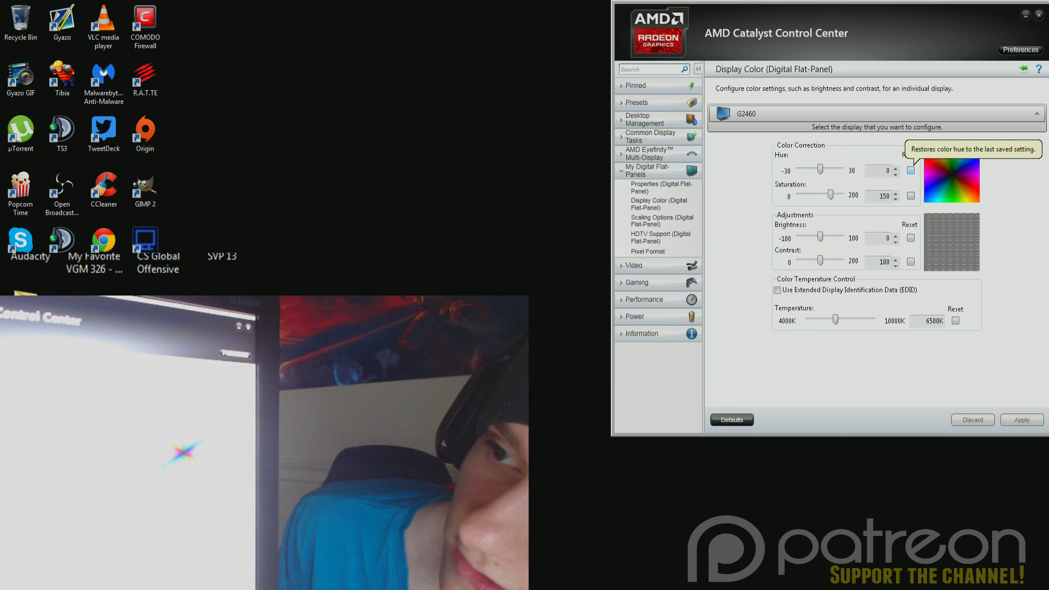
- Lower the G2460 monitor's brightness slider to -79 in Catalyst Control Center
{"action": "left_click_drag", "start_coordinate": [820, 237], "coordinate": [842, 260]}
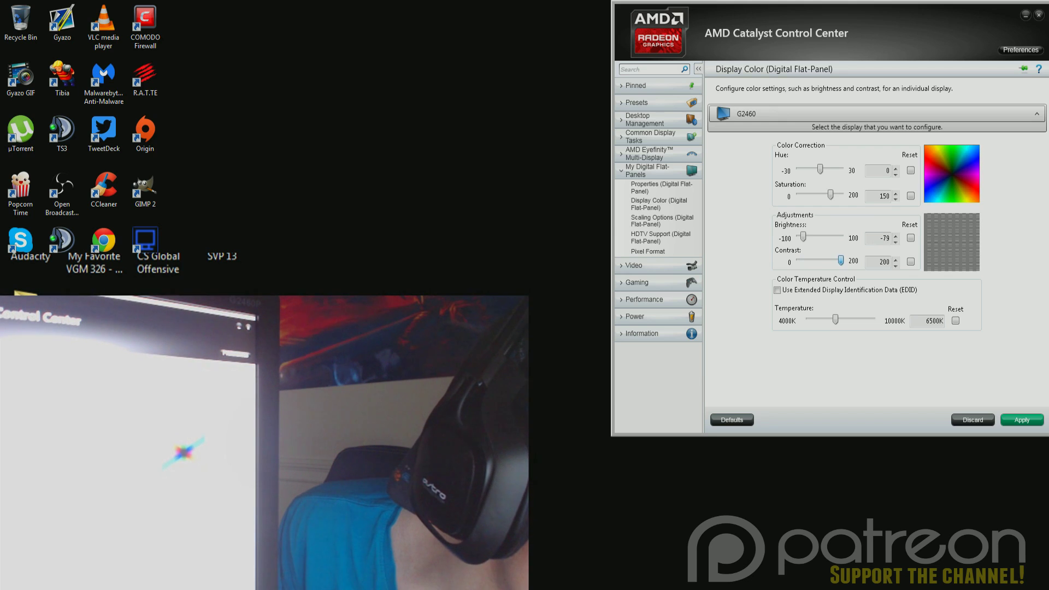